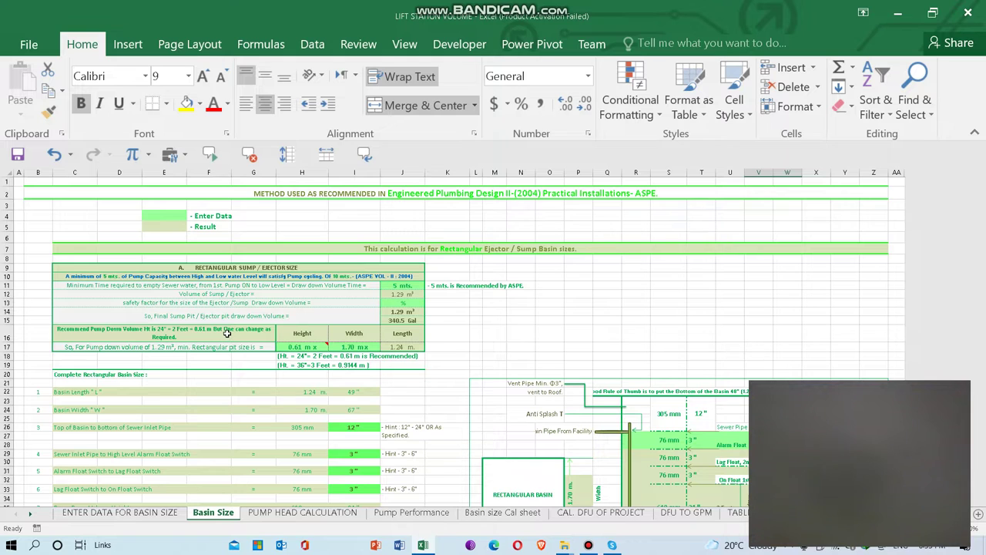
On the ENTER DATA FOR BASIN SIZE sheet, set the dental unit or cuspidor quantity to 4 and the dental lavatory quantity to 0
click(103, 514)
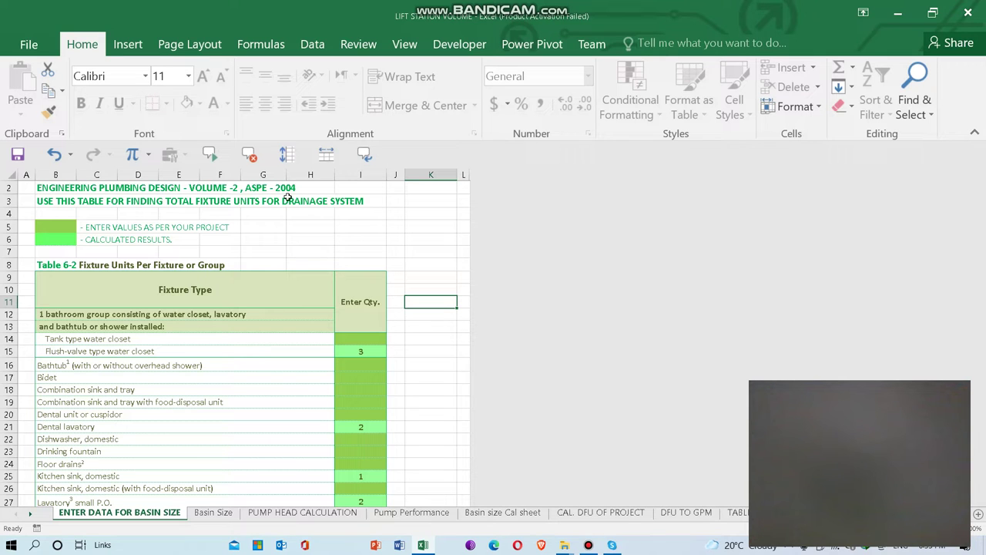
scroll(288, 206, down, 3)
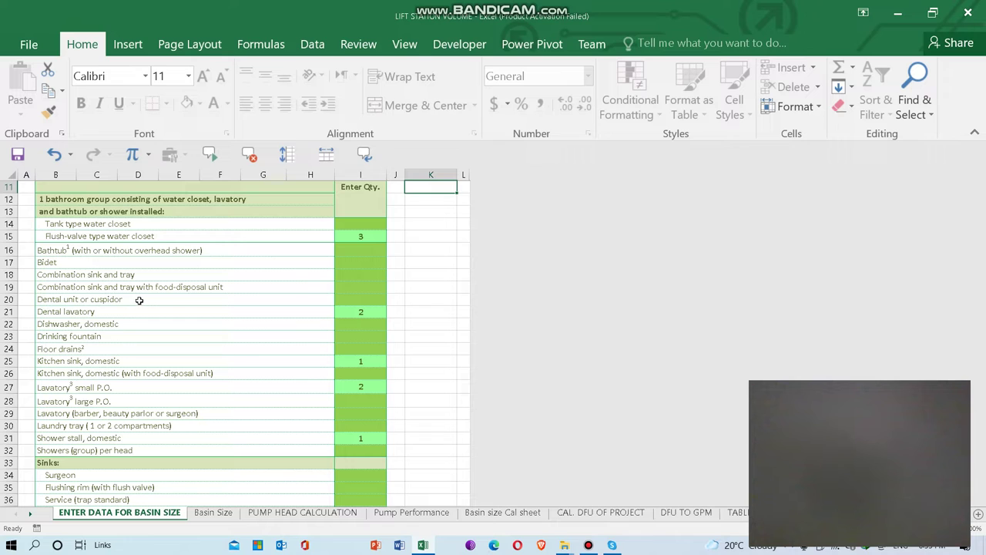
click(344, 299)
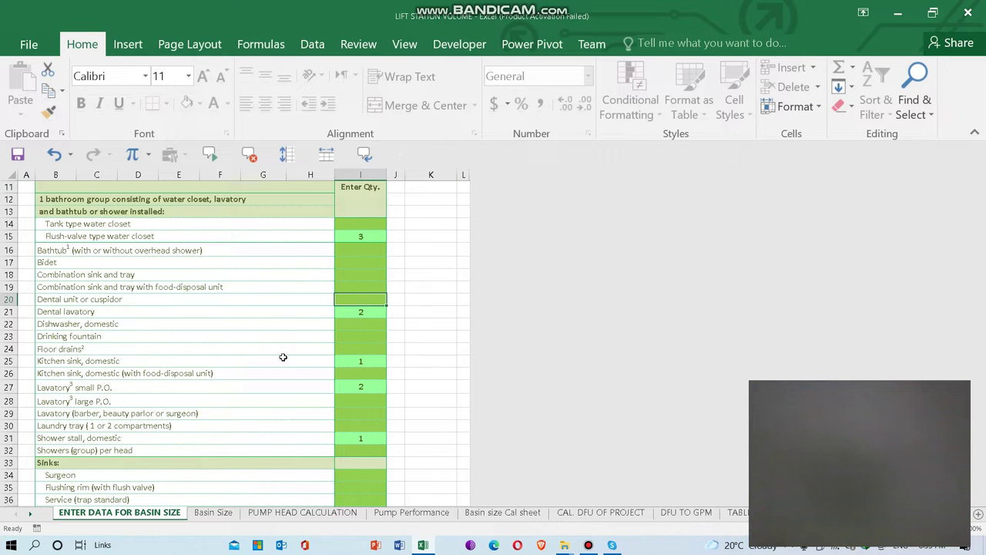
text(4)
key(Return)
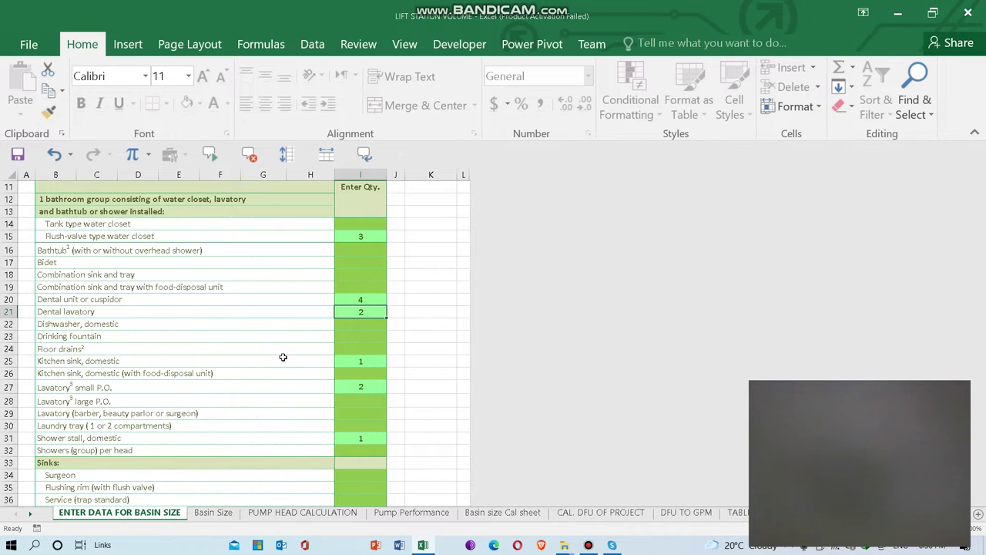
text(0)
key(Return)
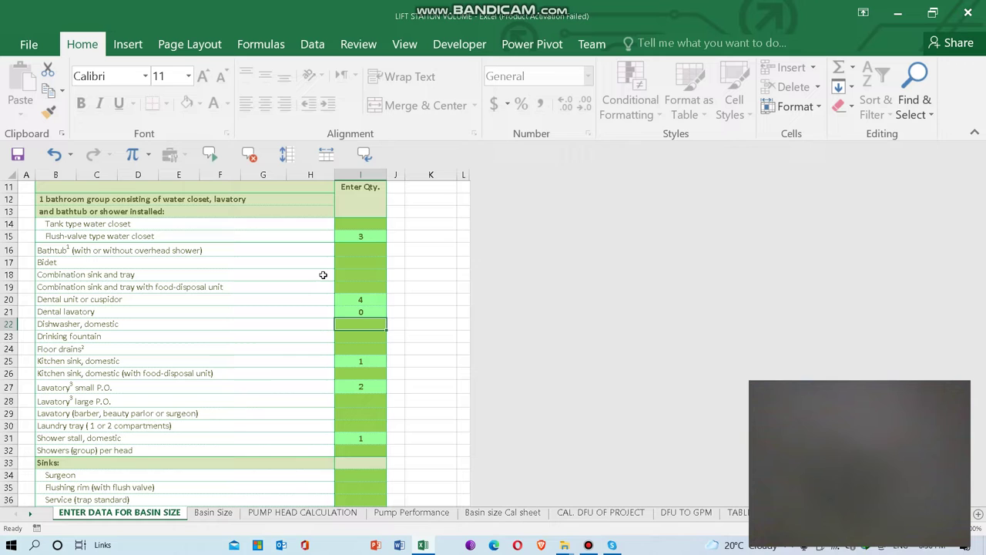
Check the total discharge fixture units and flow, and view the rectangular basin calculation and diagram on the Basin Size sheet
scroll(349, 360, down, 7)
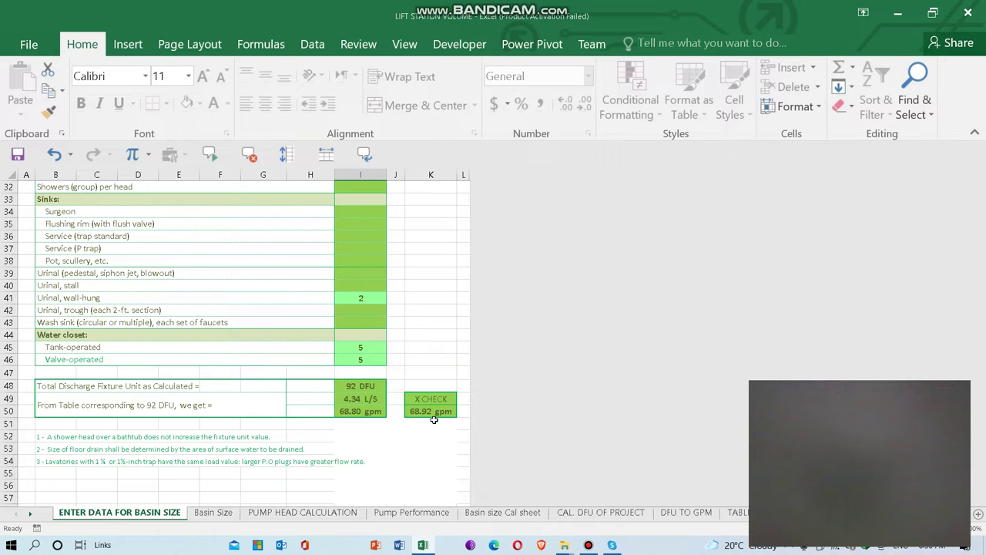
click(216, 514)
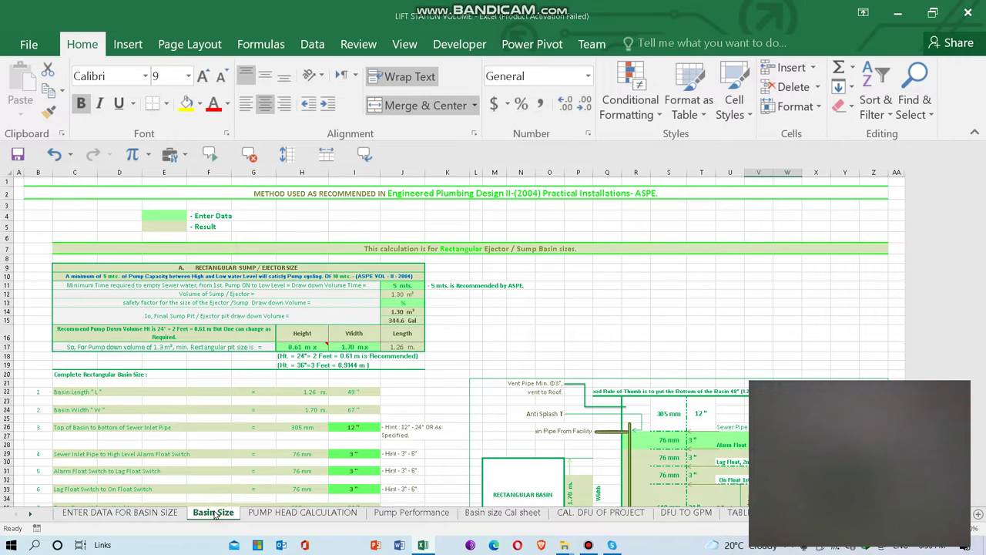
scroll(420, 335, down, 5)
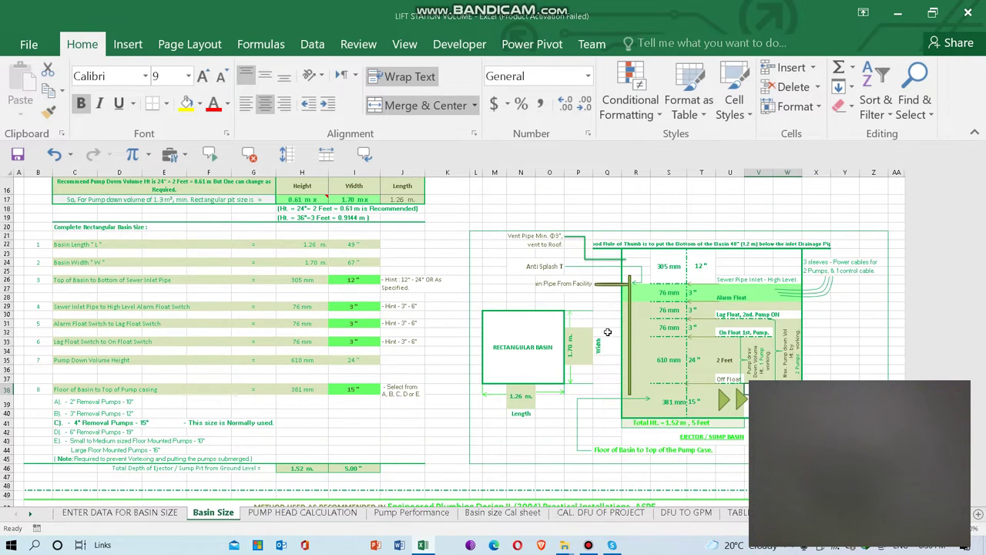
ctrl+scroll(656, 329, up, 2)
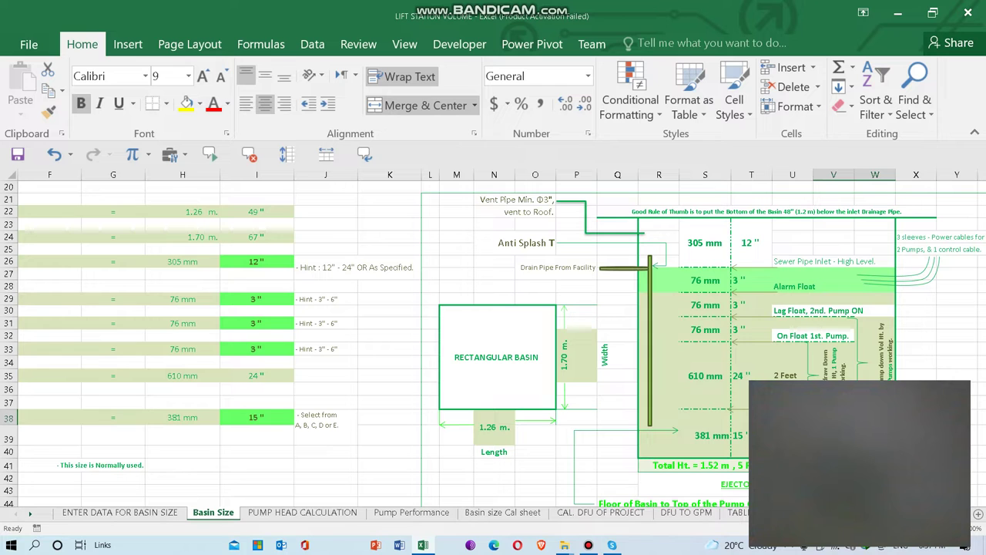
ctrl+scroll(724, 419, down, 2)
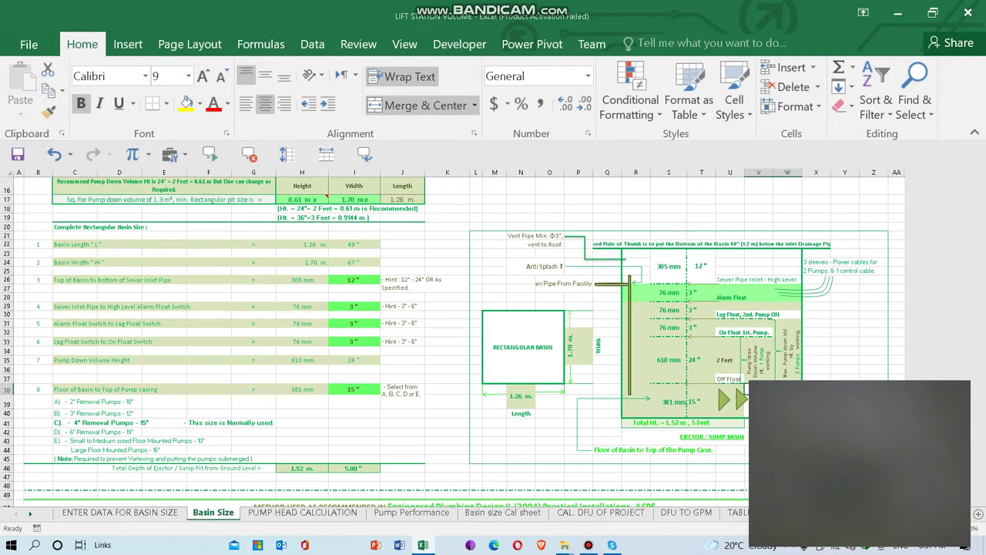
scroll(96, 261, up, 4)
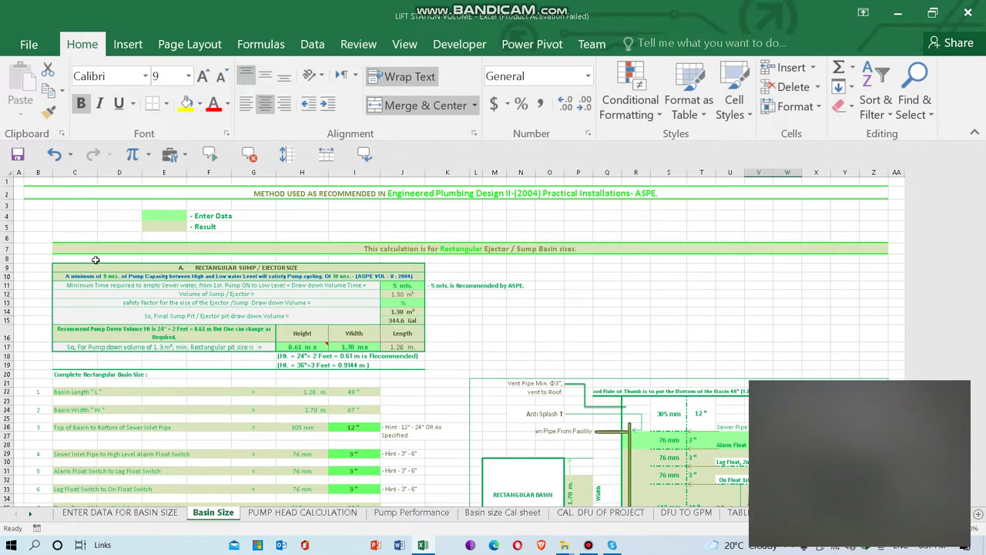
Examine the rectangular sump size table, including draw down time, volume, safety factor, pit dimensions and the comment on the pump down height
ctrl+scroll(83, 291, up, 2)
ctrl+scroll(83, 292, up, 2)
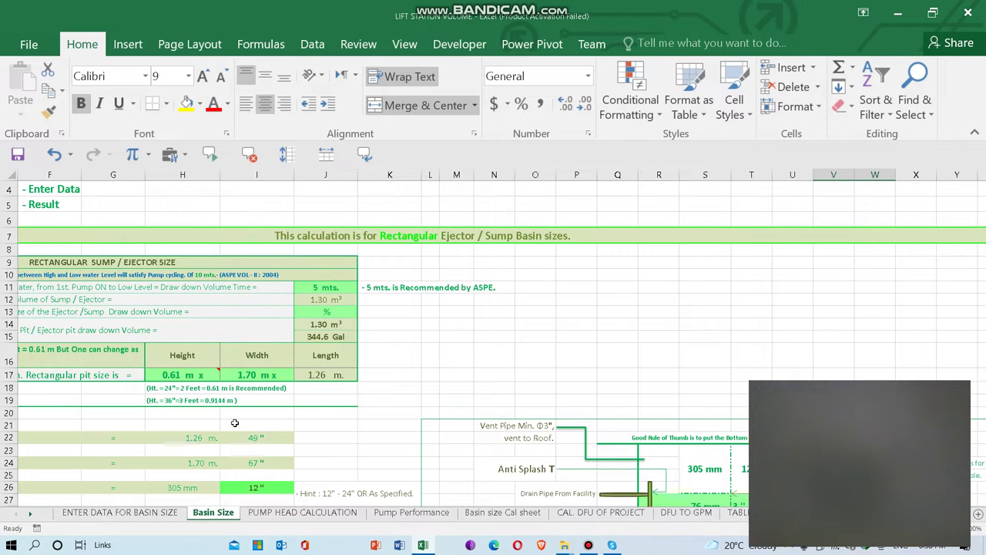
scroll(235, 423, down, 4)
key(Left)
key(Left)
key(Left)
key(Left)
key(Left)
key(Left)
key(Left)
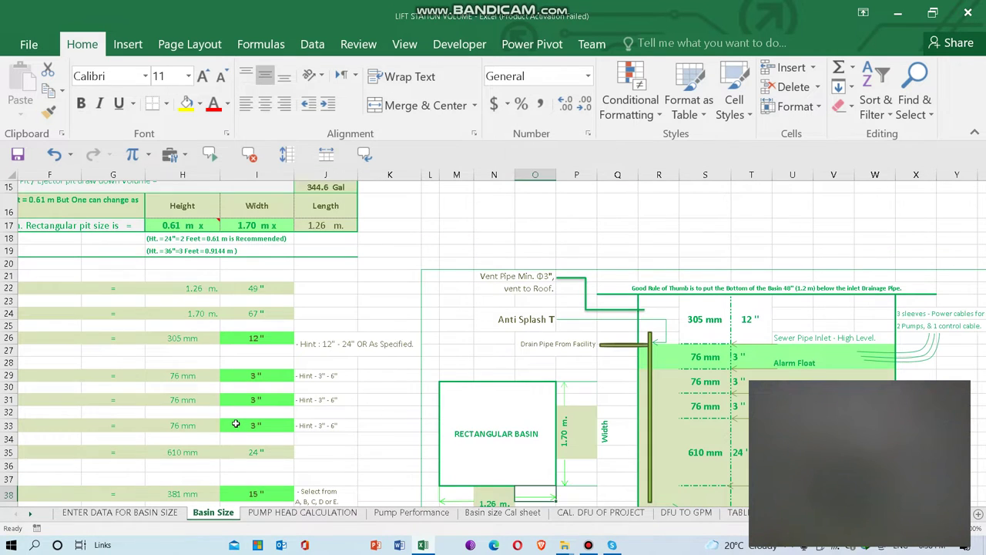
scroll(234, 424, down, 1)
key(Left)
key(Left)
key(Left)
key(Left)
key(Left)
key(Left)
key(Left)
key(Left)
key(Left)
key(Left)
key(Left)
key(Left)
key(Left)
key(Left)
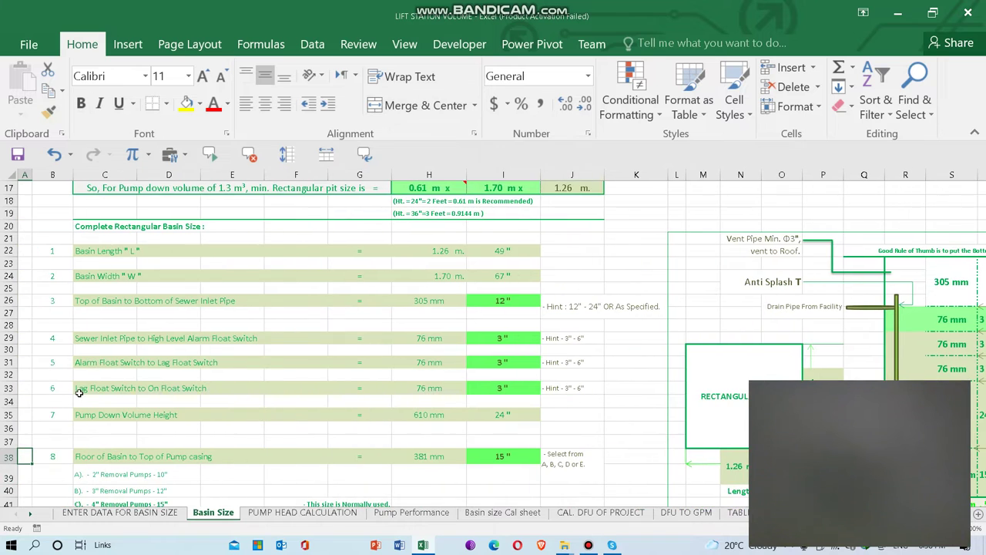
scroll(63, 318, up, 5)
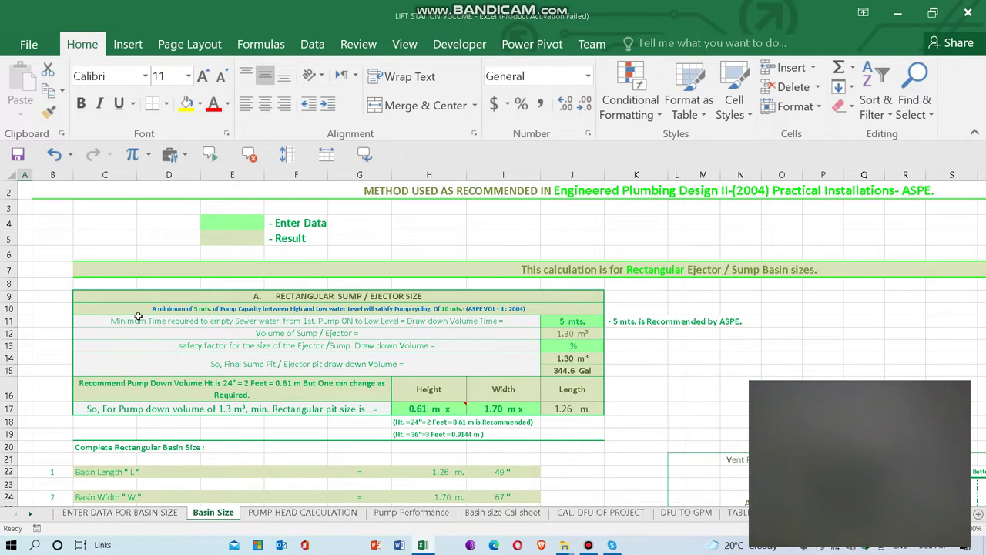
ctrl+scroll(138, 316, up, 1)
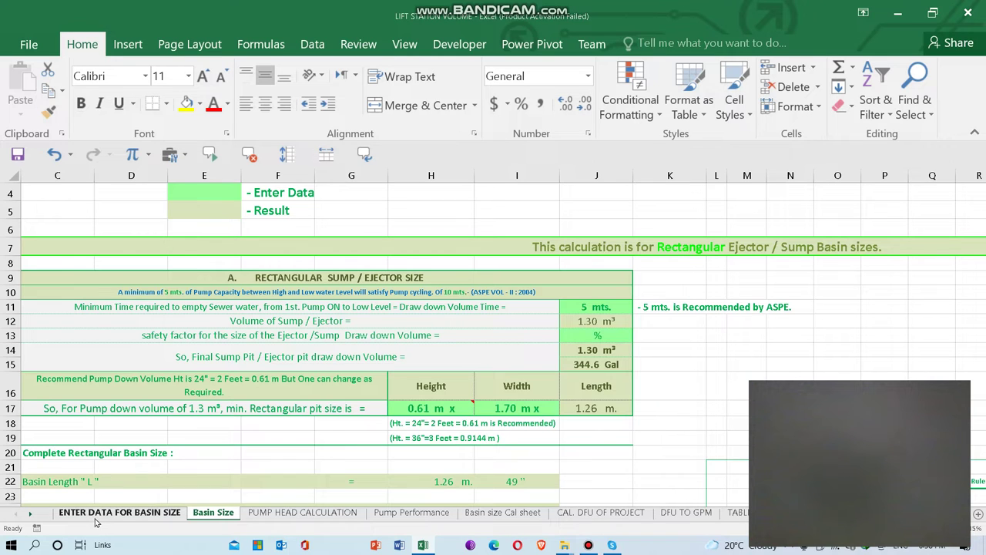
scroll(444, 330, down, 1)
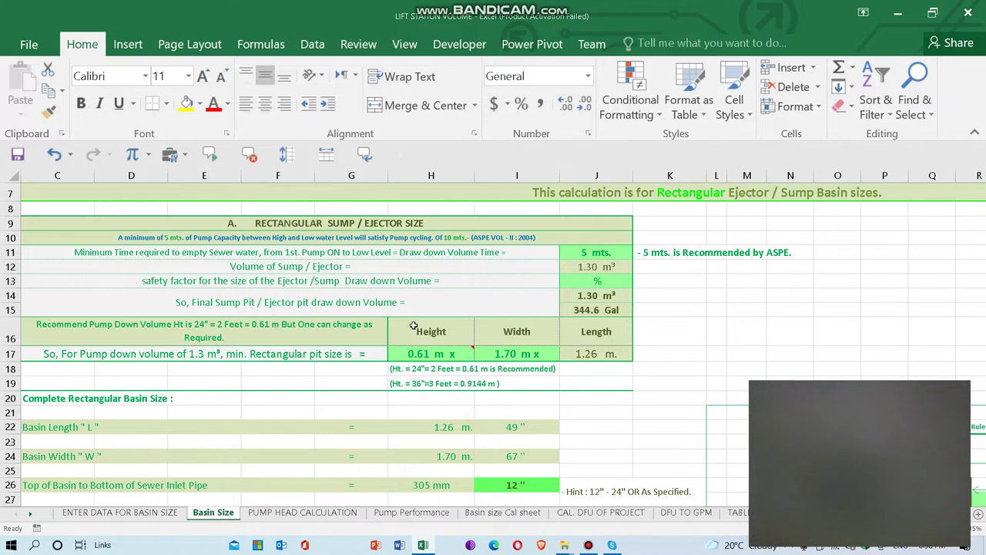
scroll(413, 325, down, 2)
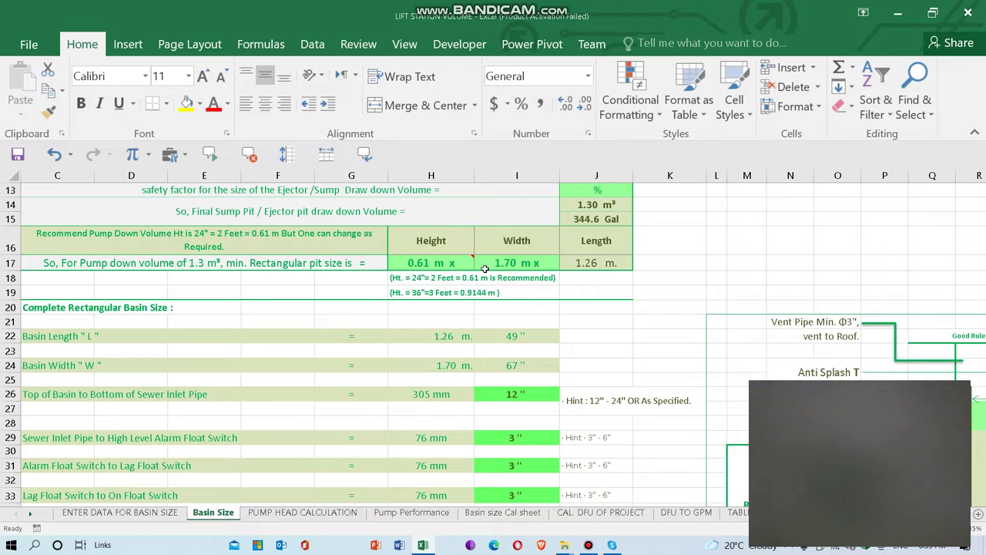
mouse_move(435, 264)
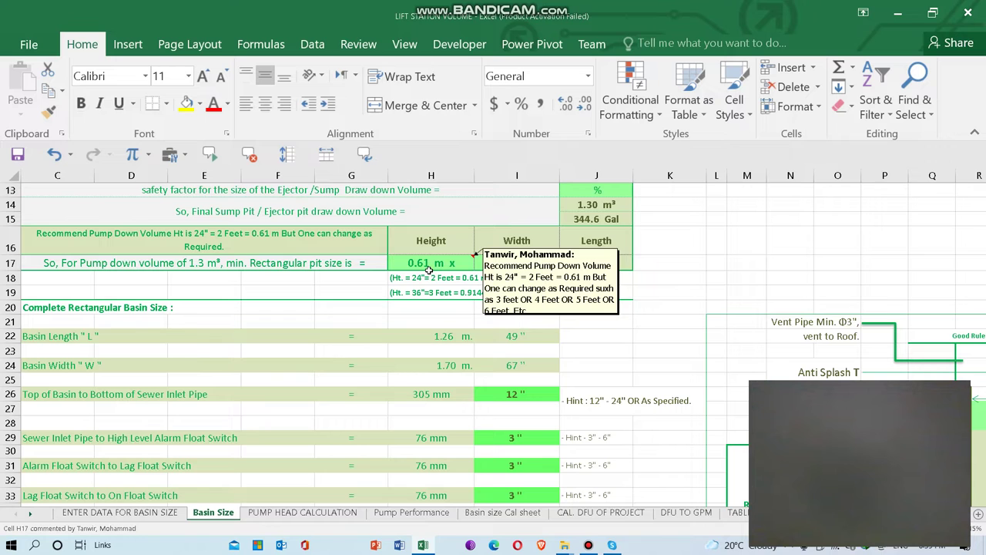
scroll(429, 264, down, 4)
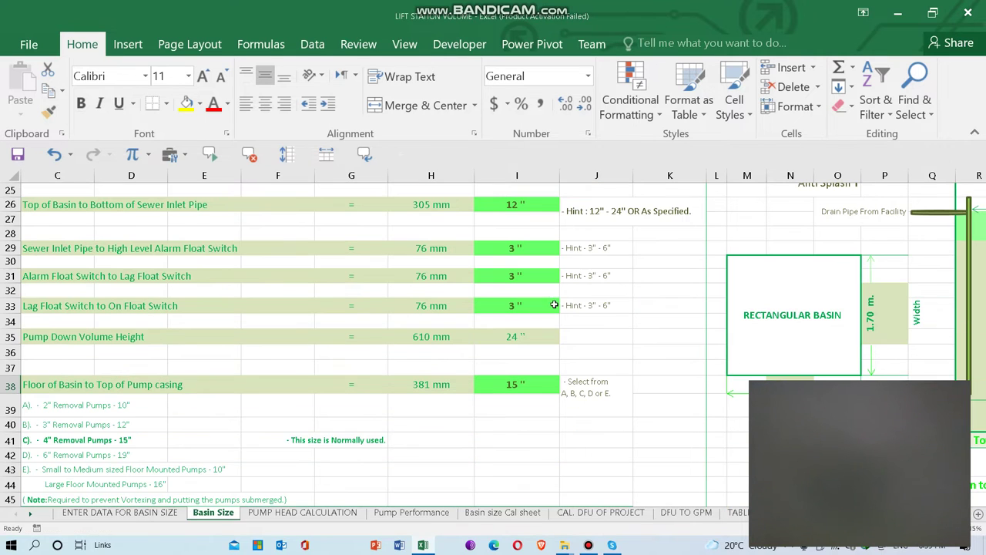
Examine the rectangular basin diagram with its float switch levels, pump down height and inlet pipe position
click(737, 467)
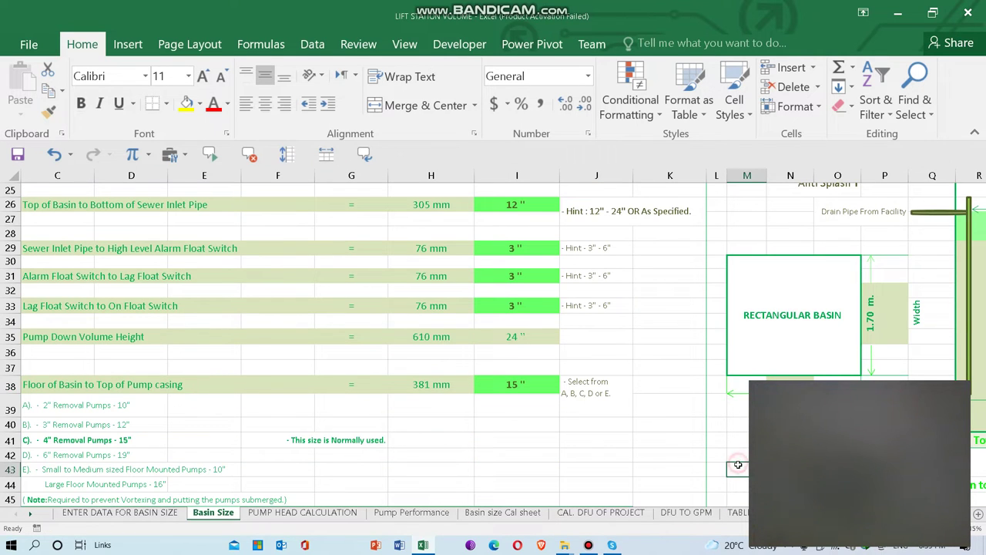
key(Right)
key(Right)
key(Right)
key(Right)
key(Right)
key(Right)
key(Right)
key(Right)
key(Right)
key(Right)
key(Right)
key(Right)
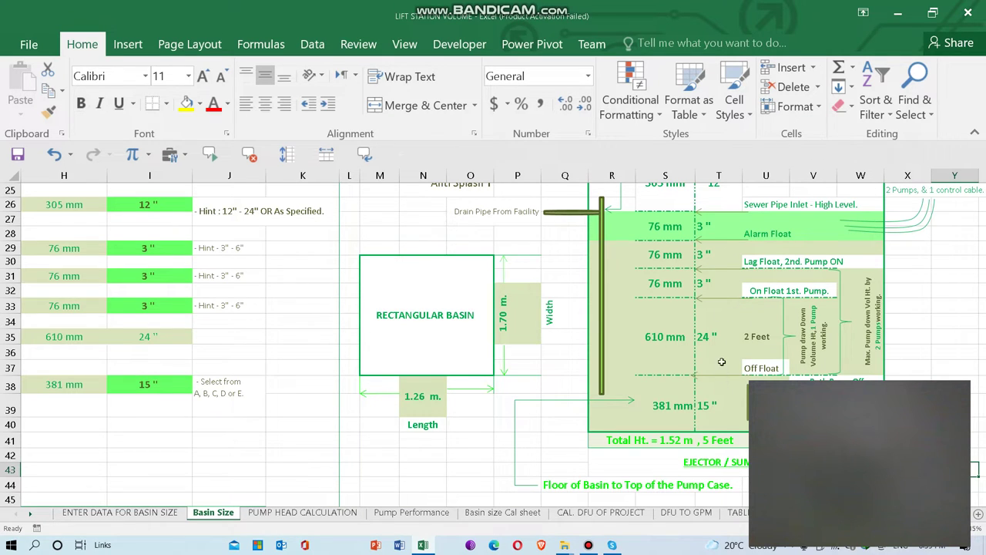
key(Left)
key(Left)
key(Left)
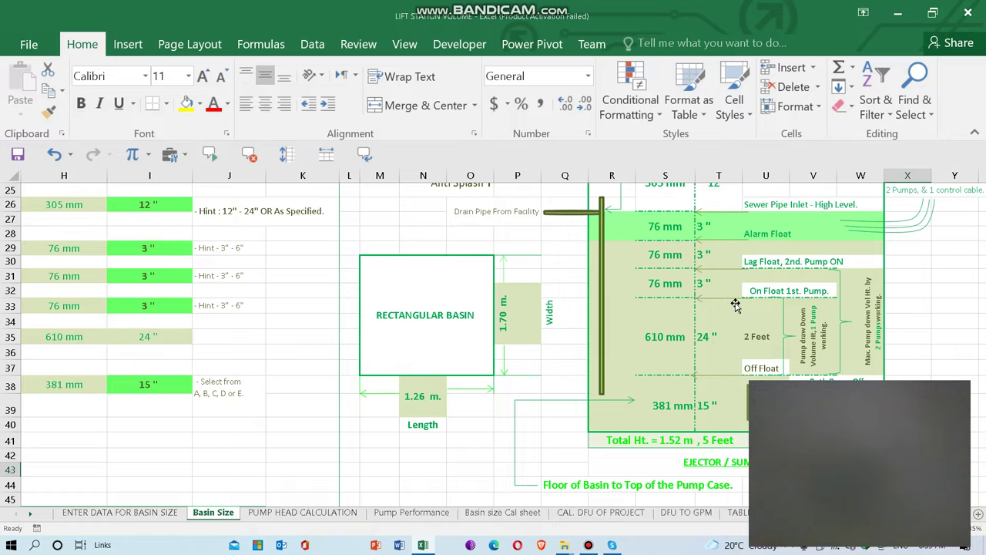
key(Left)
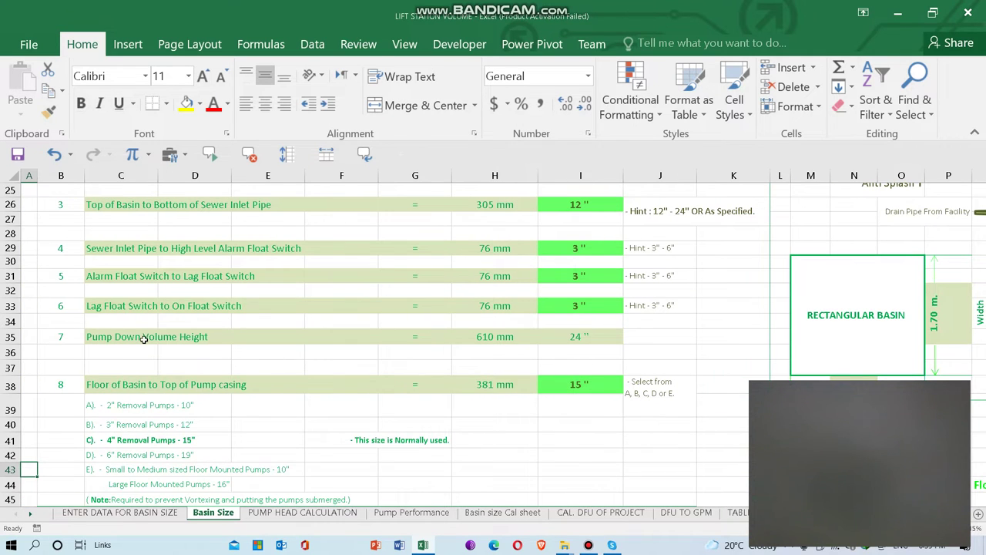
Review the complete rectangular basin size rows, from basin length and float switch spacings to pump casing height and total pit depth
scroll(143, 336, up, 3)
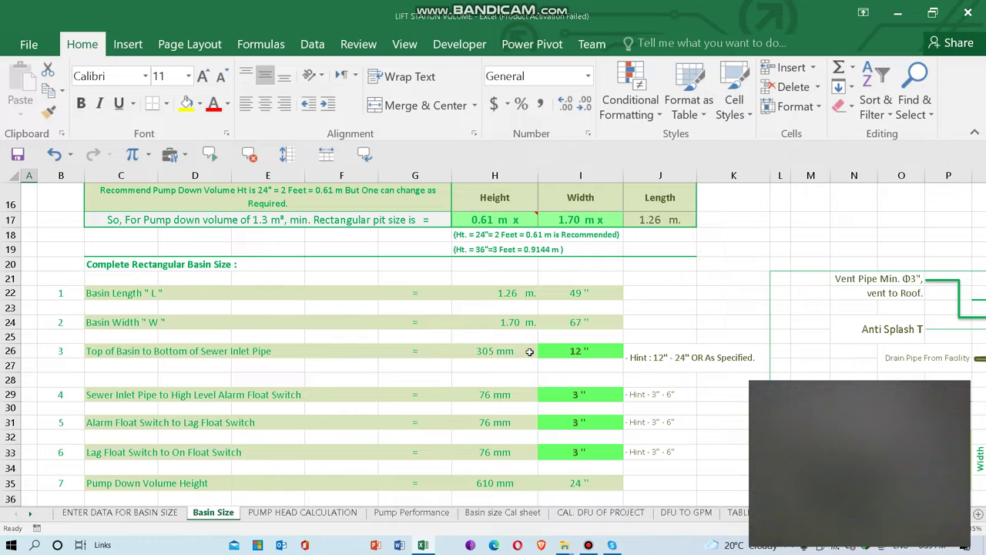
scroll(515, 350, down, 1)
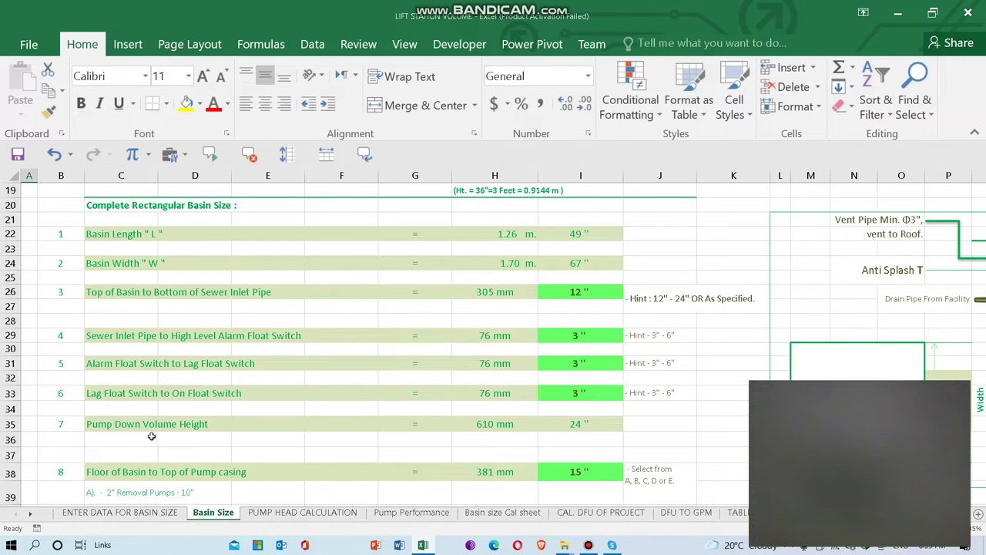
scroll(216, 424, down, 2)
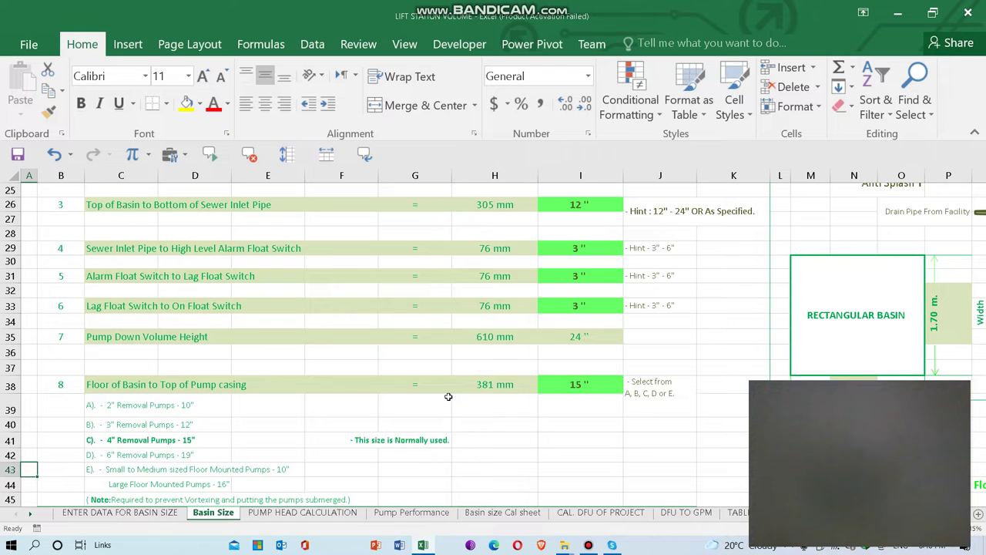
scroll(448, 396, up, 1)
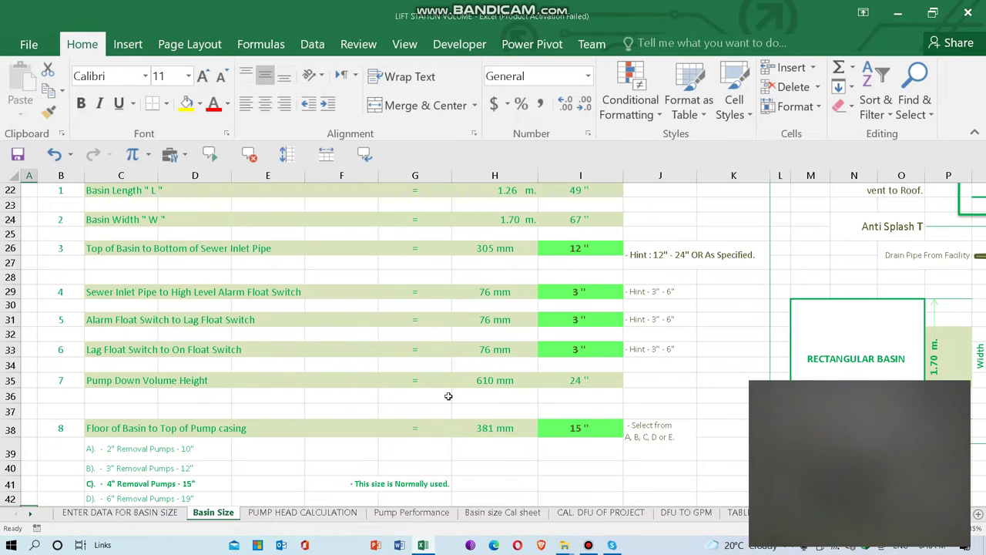
scroll(449, 396, up, 5)
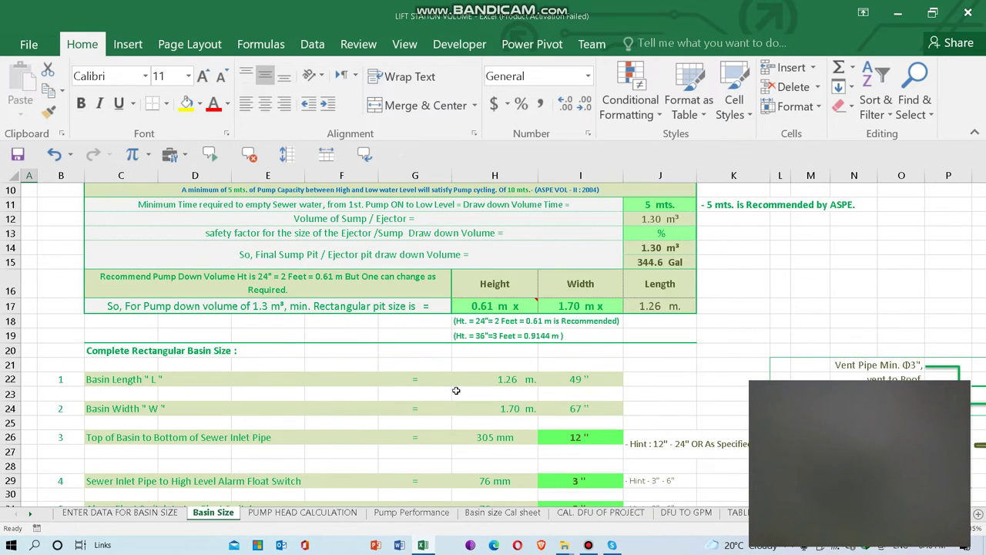
scroll(473, 367, down, 5)
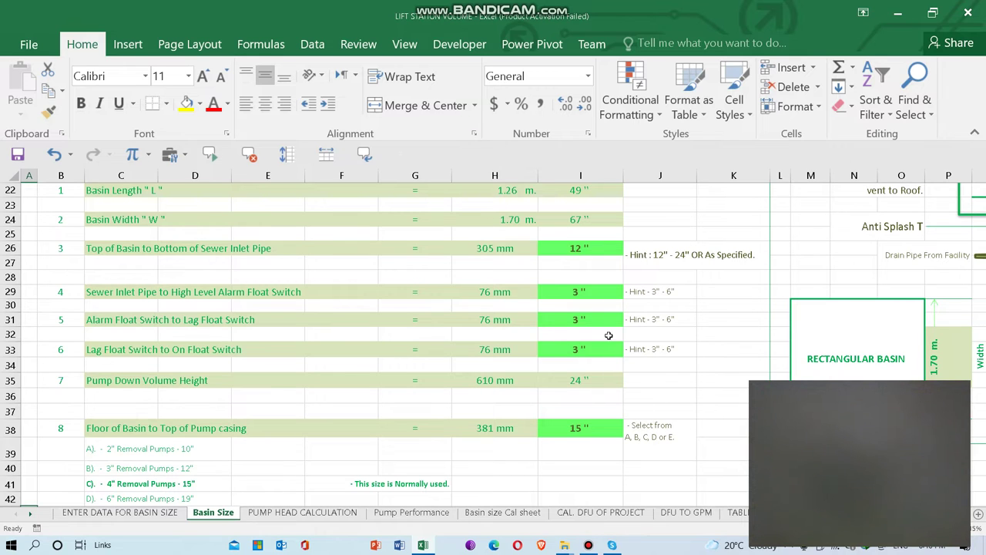
scroll(515, 300, down, 3)
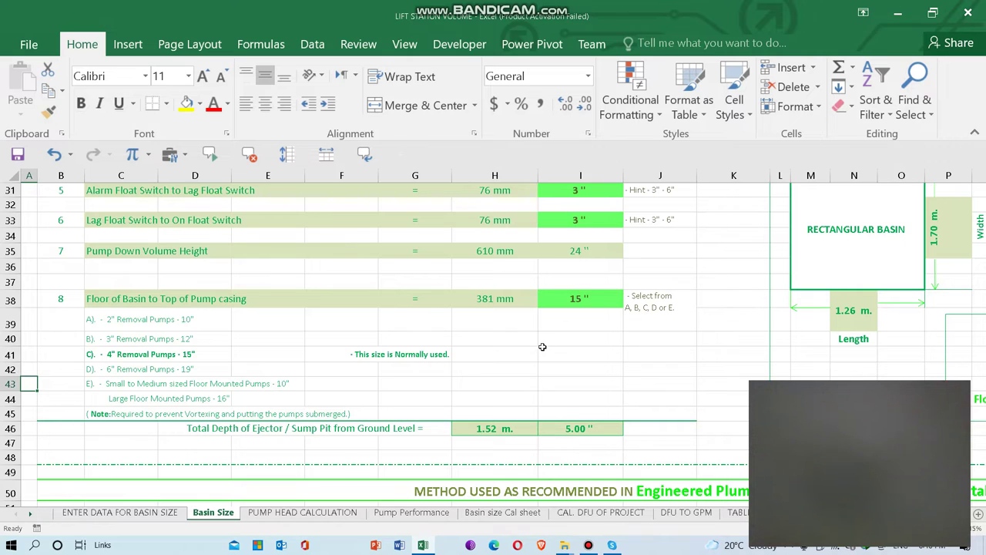
scroll(540, 350, down, 1)
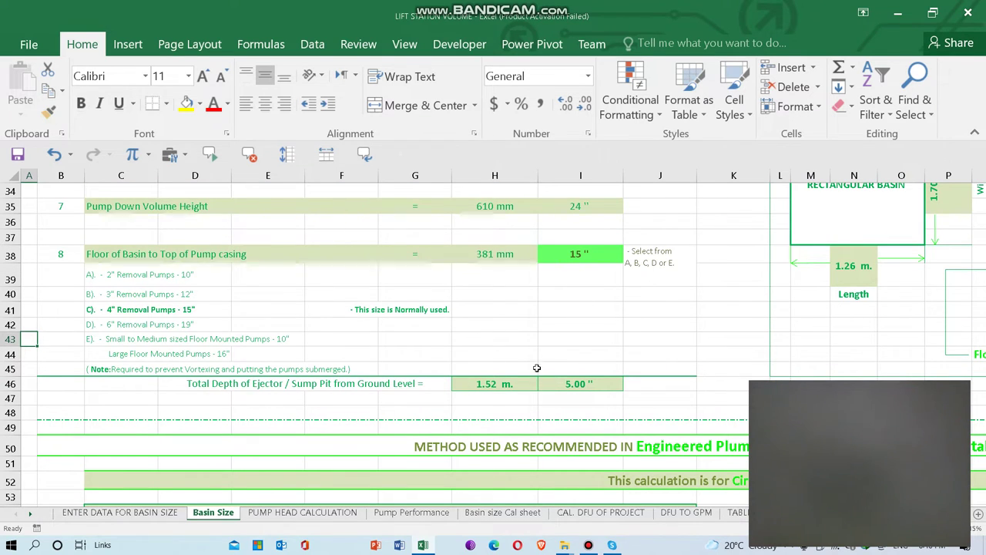
Examine the circular sump size table, the complete circular basin size rows and the circular pit diagram
ctrl+scroll(484, 353, down, 3)
ctrl+scroll(443, 342, up, 1)
scroll(438, 339, down, 3)
scroll(438, 340, down, 3)
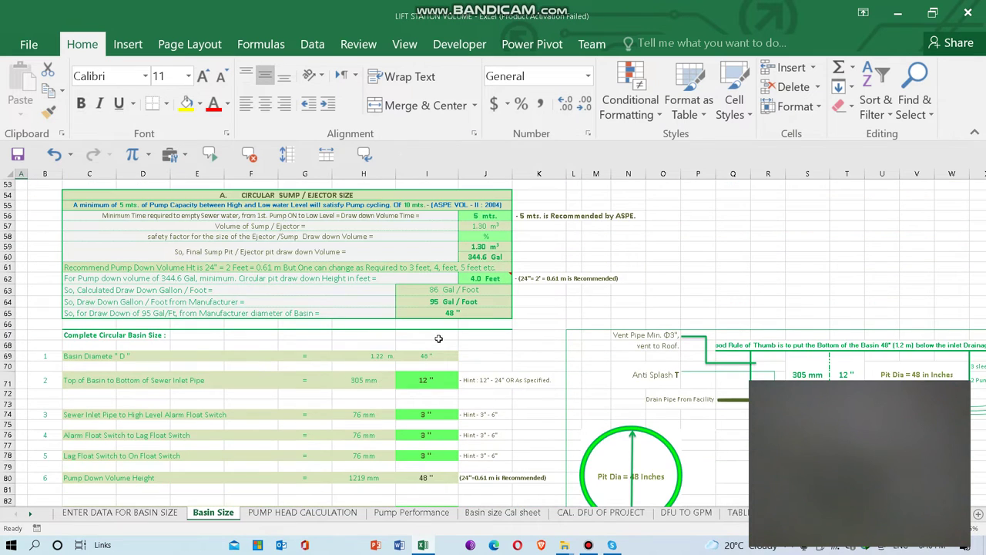
scroll(439, 343, up, 4)
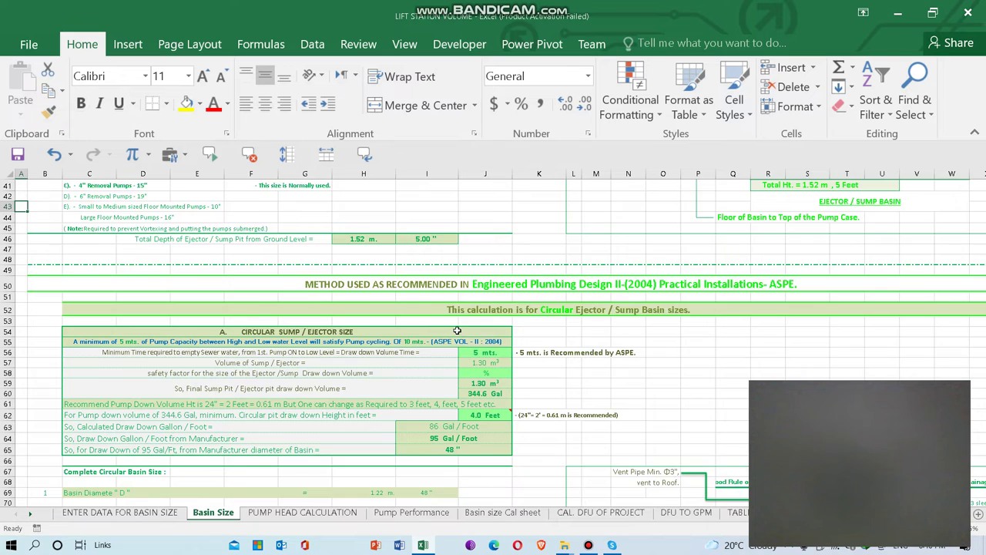
scroll(457, 329, down, 3)
scroll(457, 330, down, 3)
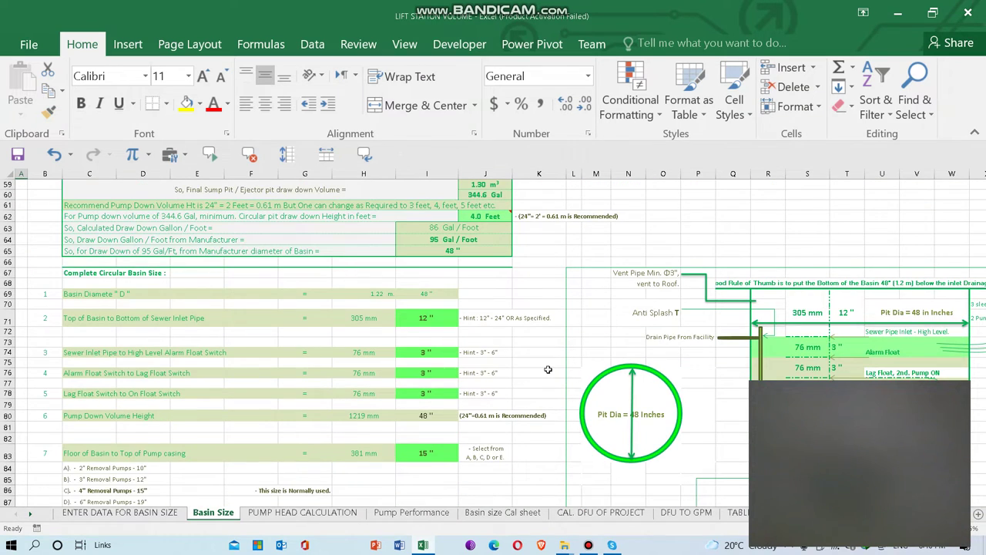
Review the sump size table for the JMP manufacturer method and the start of its complete circular basin size rows
scroll(548, 370, down, 9)
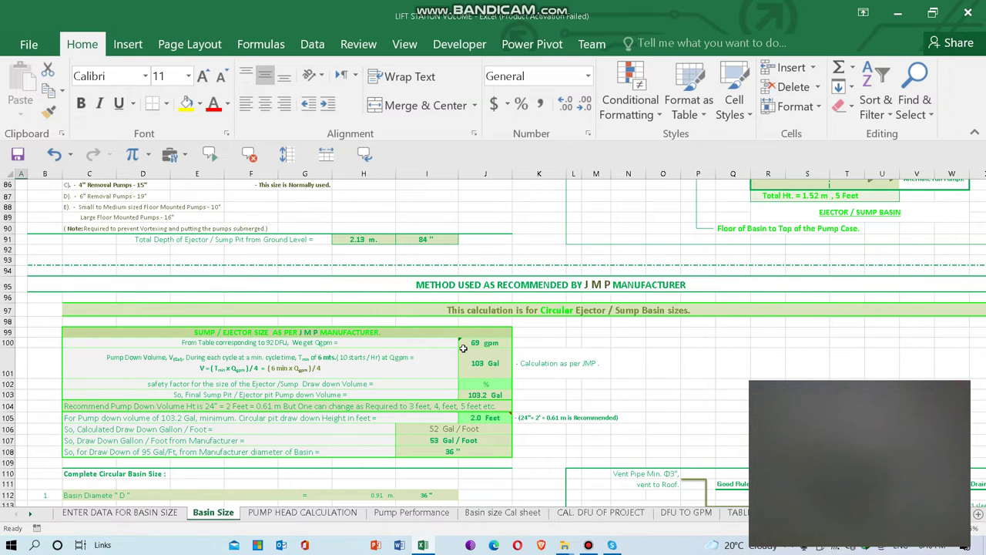
scroll(463, 349, down, 5)
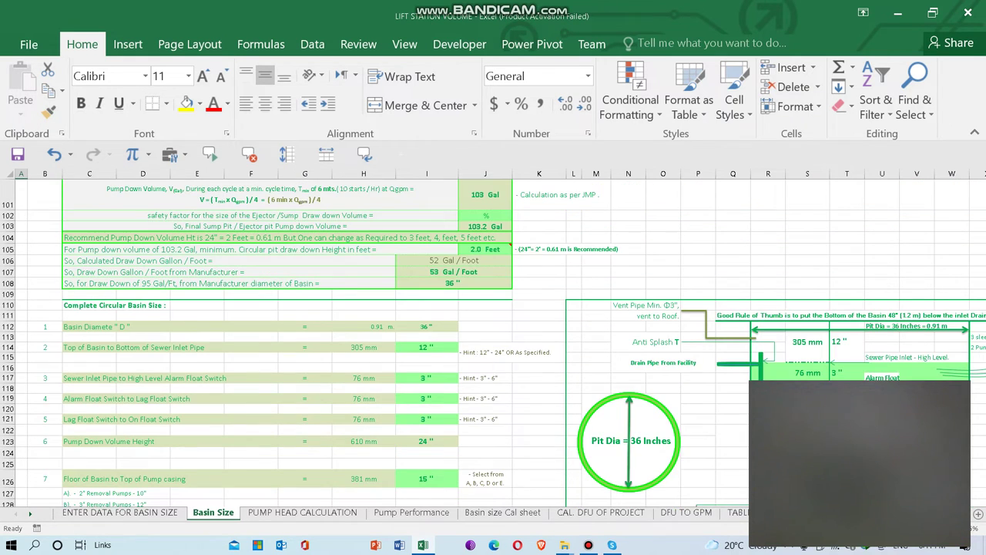
Examine the circular basin sizing tables, checking the ASPE draw down gallons per foot, manufacturer value and corresponding selected diameter
click(738, 512)
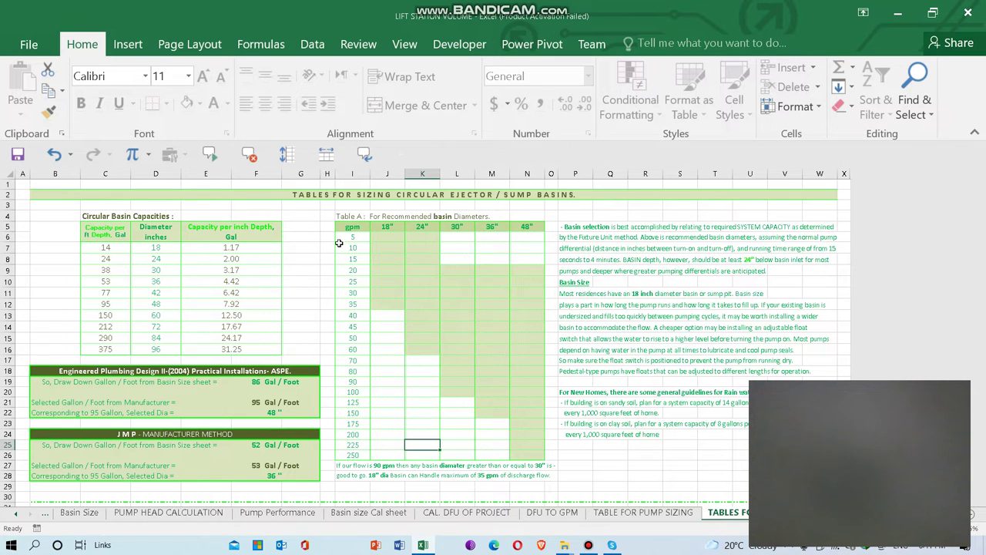
scroll(294, 318, down, 4)
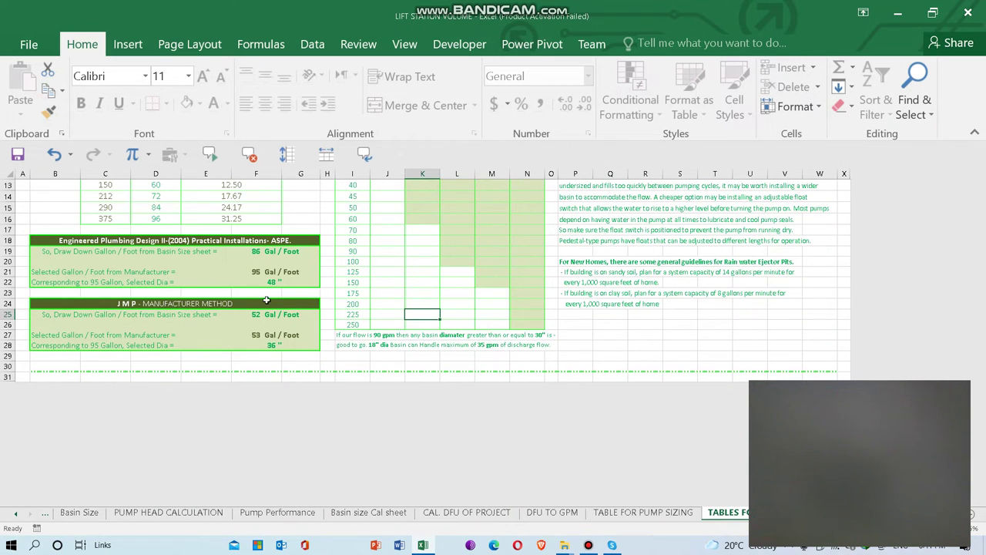
scroll(266, 299, up, 4)
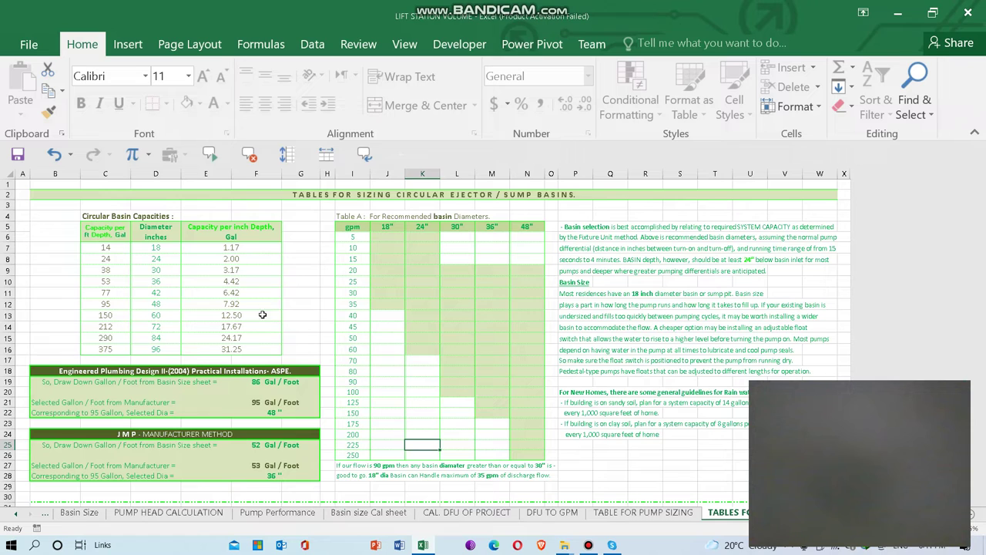
click(264, 385)
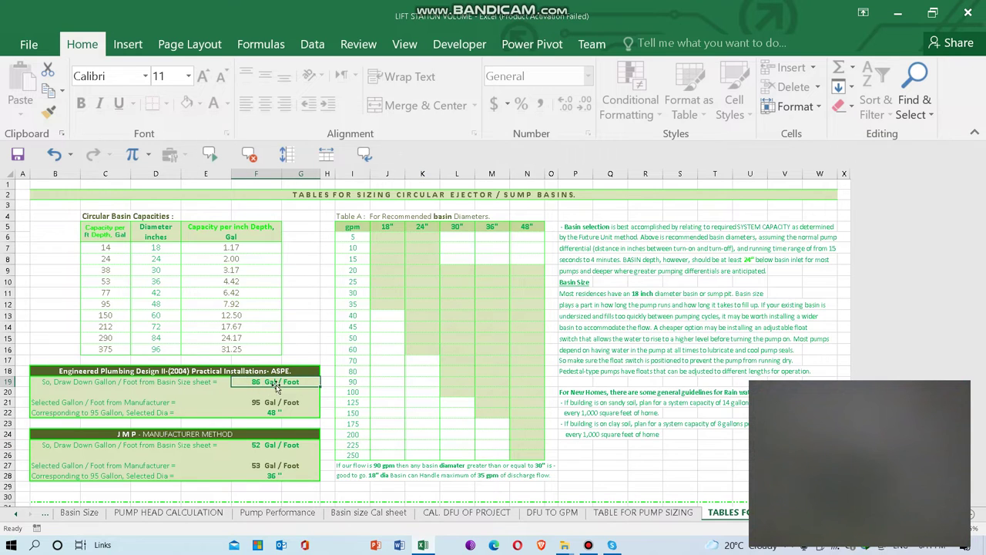
click(269, 402)
click(263, 414)
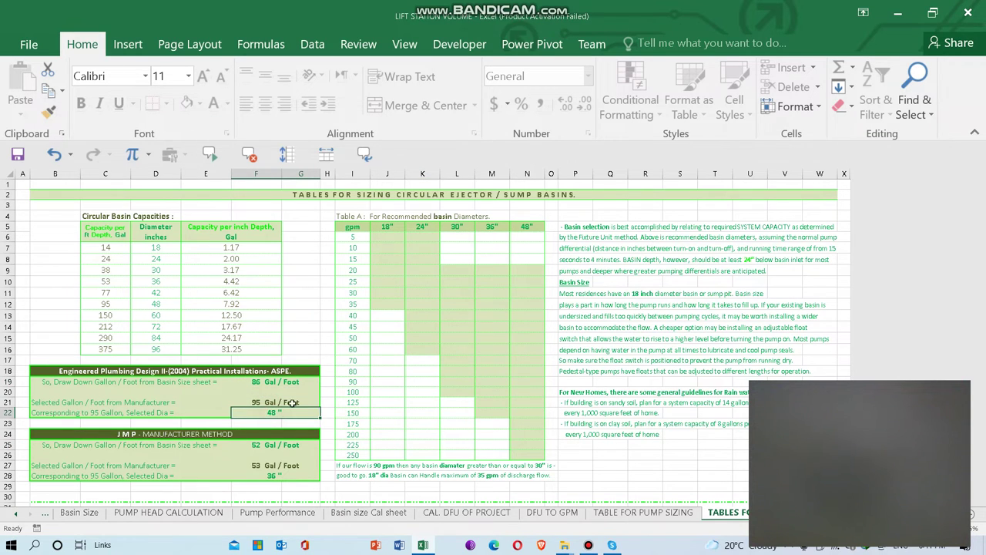
click(421, 399)
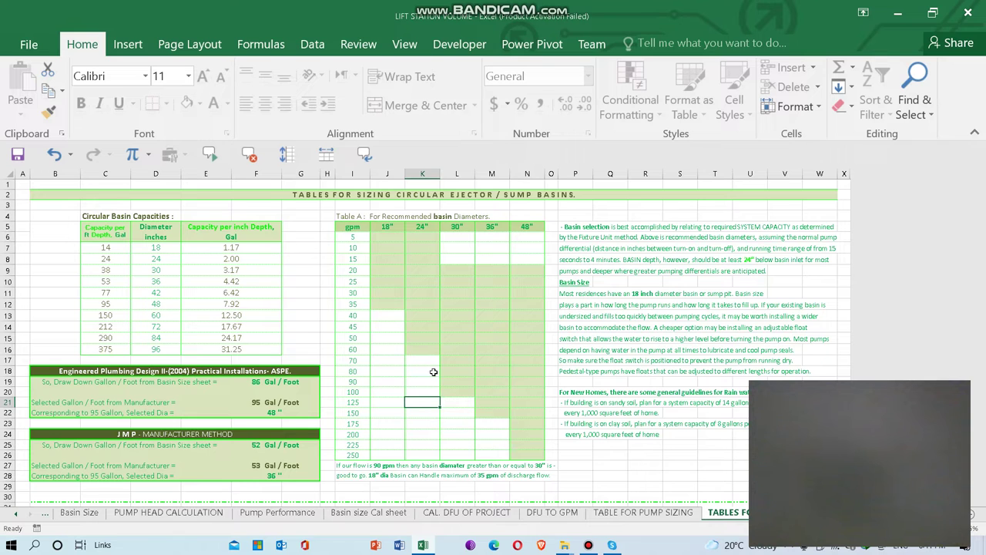
Return to the Basin Size sheet and examine the JMP circular basin rows, total pit depth and float level diagram
click(154, 513)
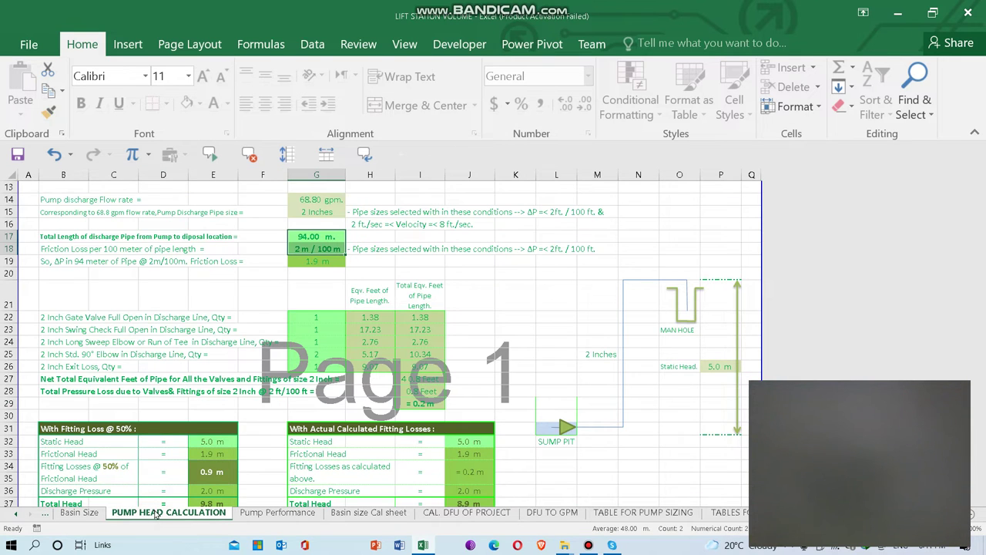
click(86, 515)
scroll(202, 446, up, 6)
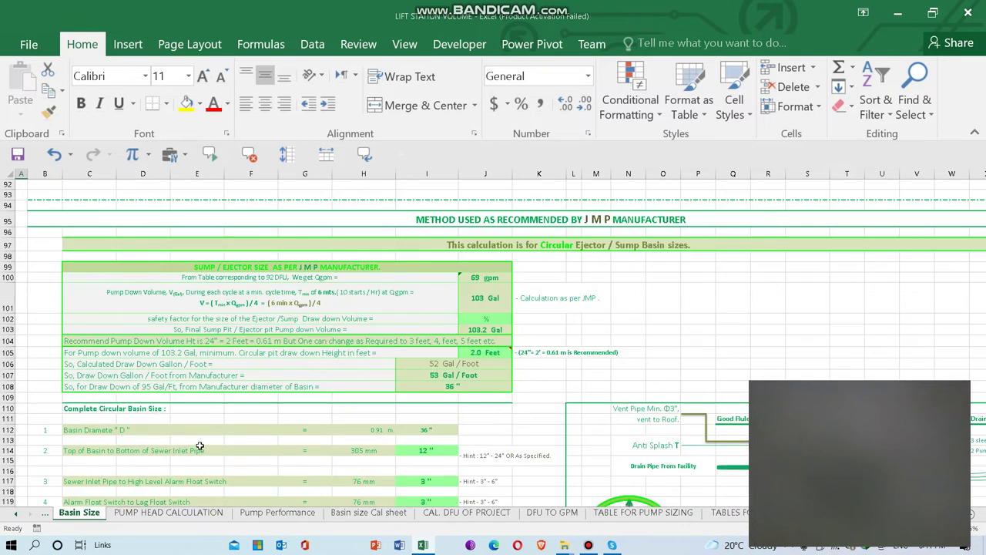
scroll(312, 337, down, 8)
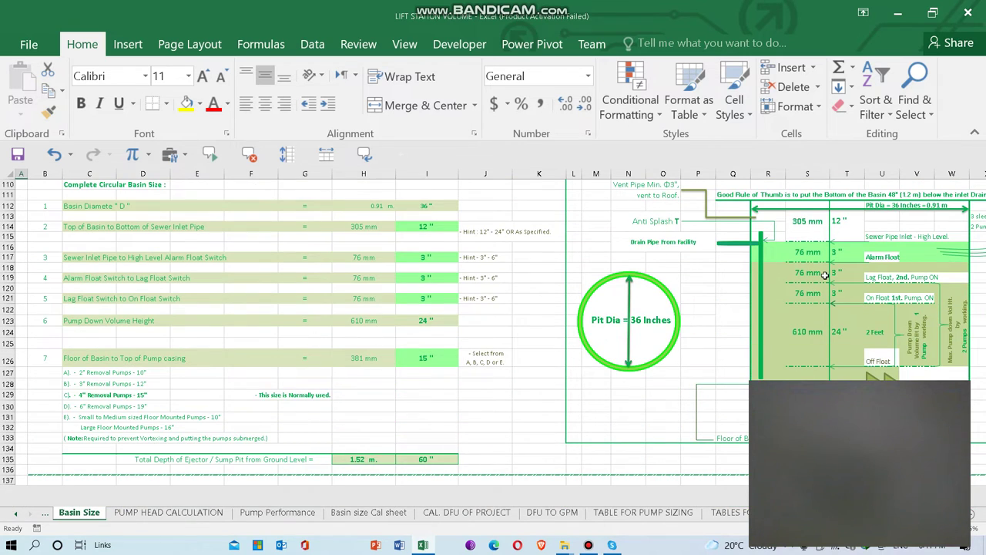
Examine the pump head calculation, from discharge pipe friction and fitting losses to total head, pump horsepower and sewage pump selection
click(153, 512)
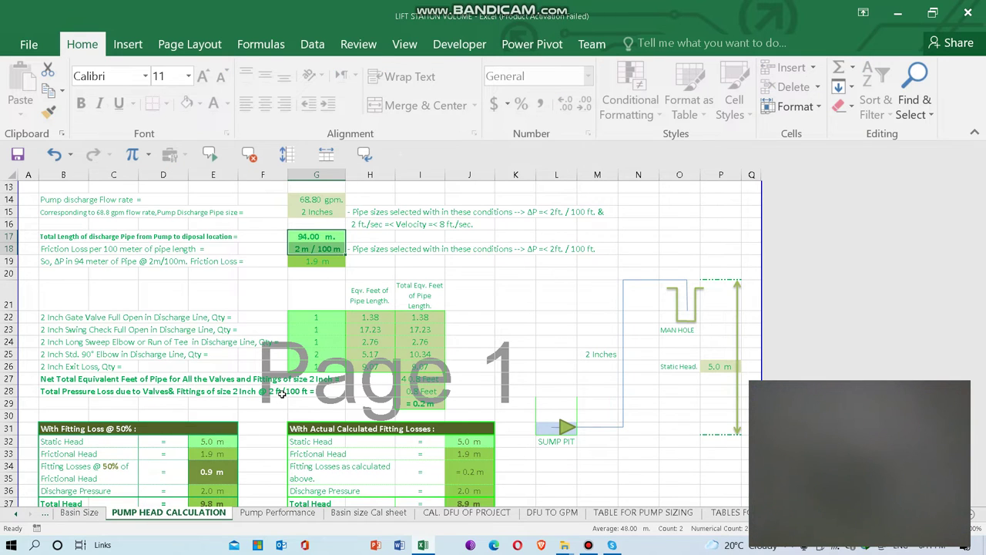
scroll(282, 394, down, 2)
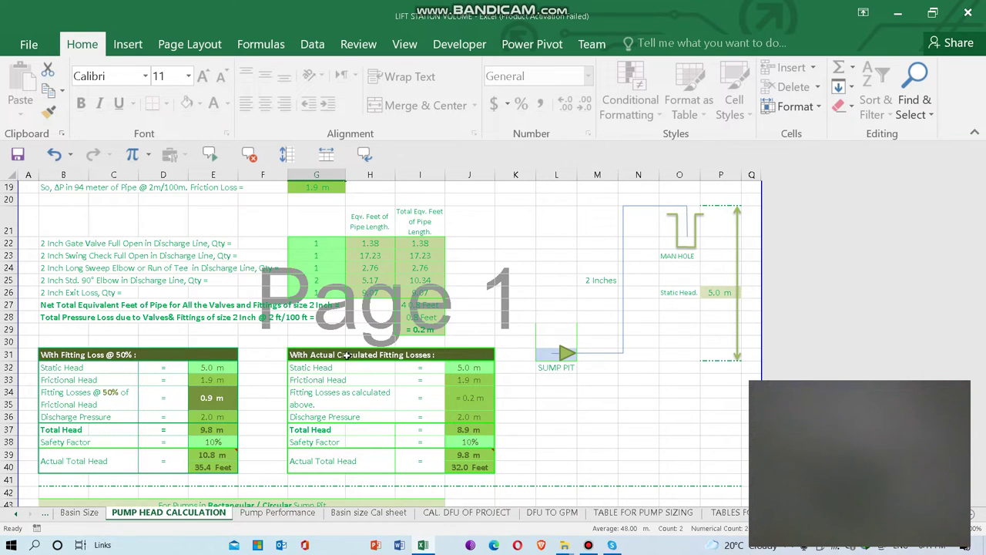
scroll(355, 358, down, 1)
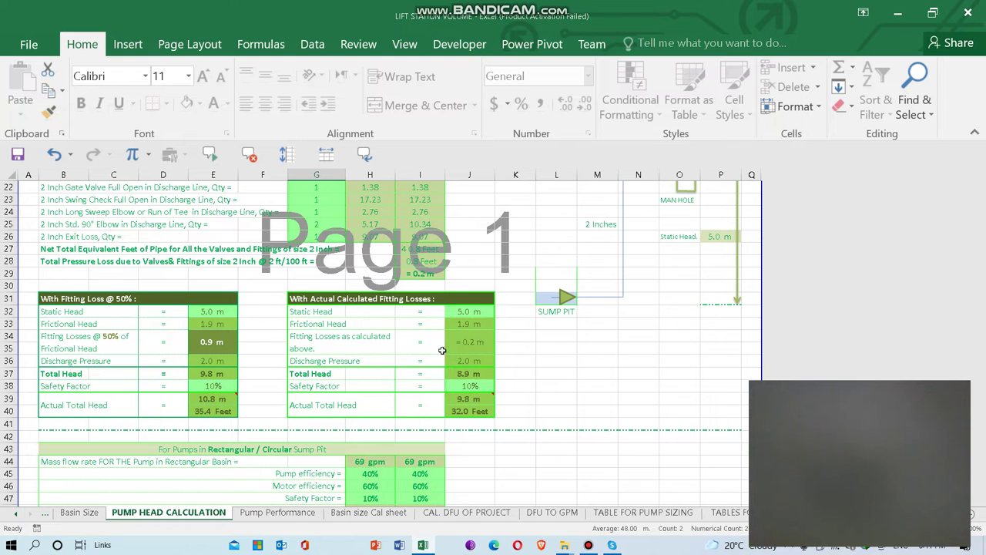
scroll(306, 356, up, 1)
scroll(306, 357, up, 4)
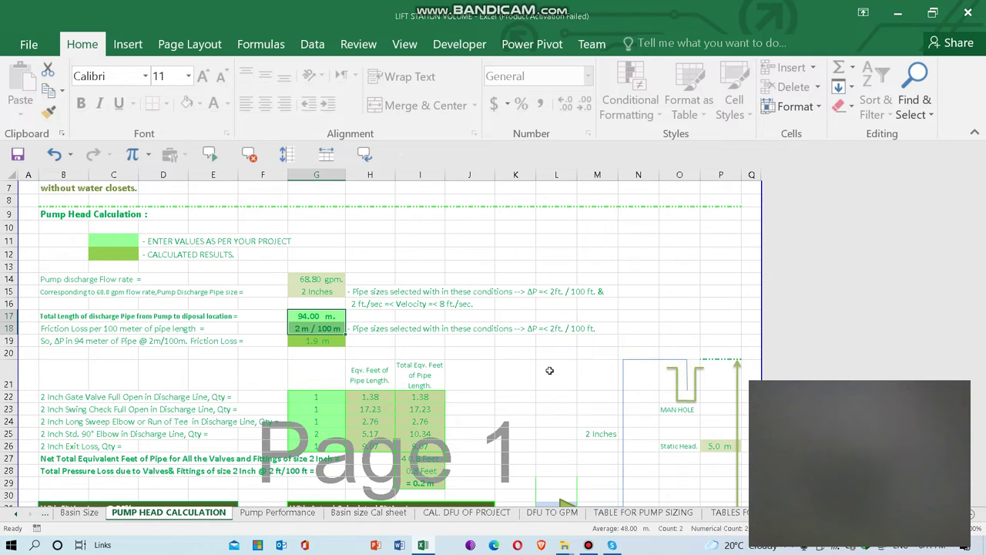
scroll(548, 370, down, 4)
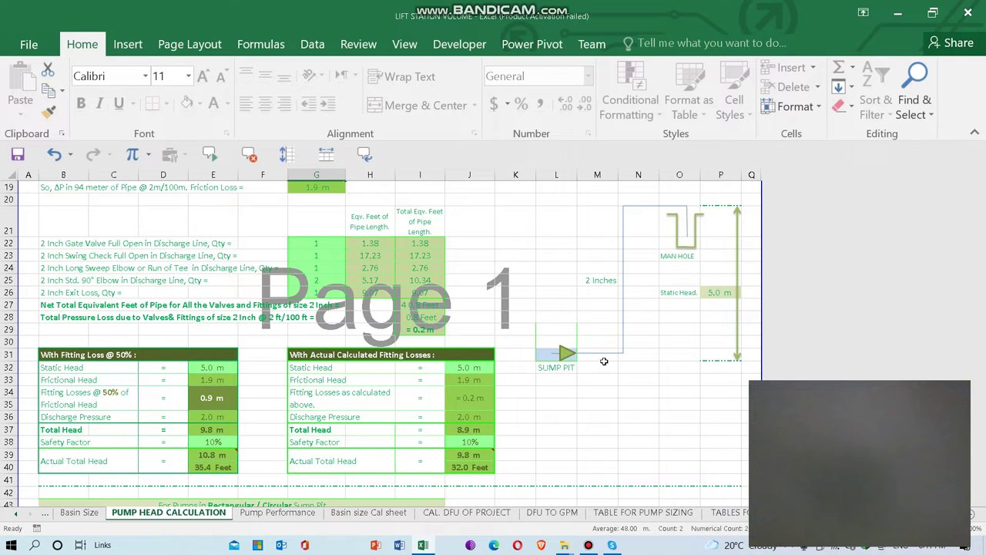
scroll(351, 458, down, 1)
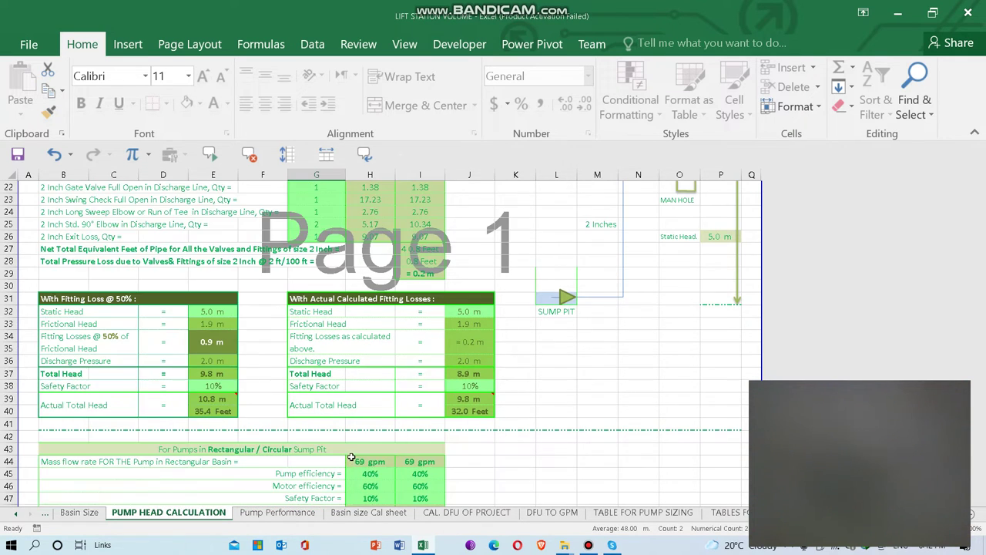
scroll(351, 457, down, 3)
scroll(358, 430, up, 1)
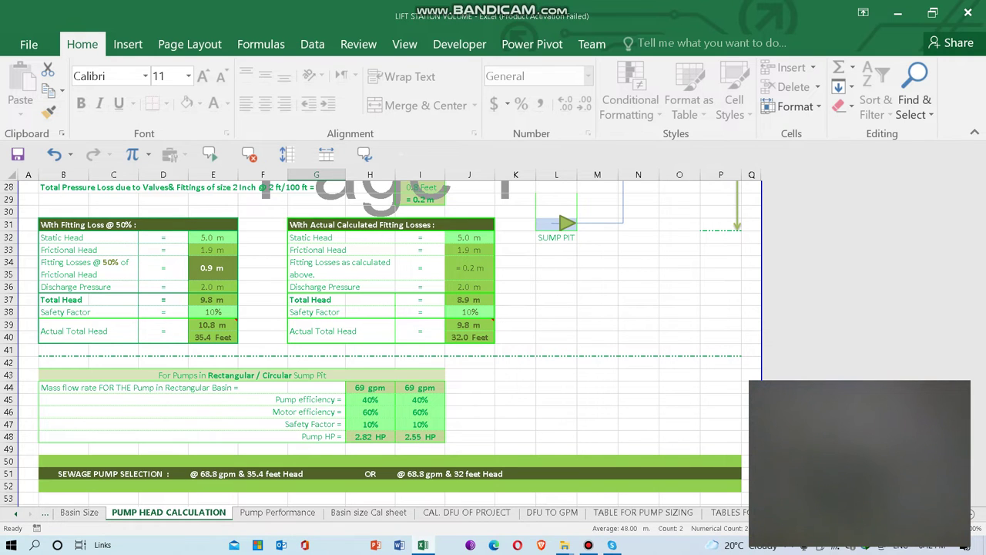
Look through the reference sheets and examine the valve and fitting equivalent length tables in the TABLE FOR PUMP SIZING sheet
click(728, 513)
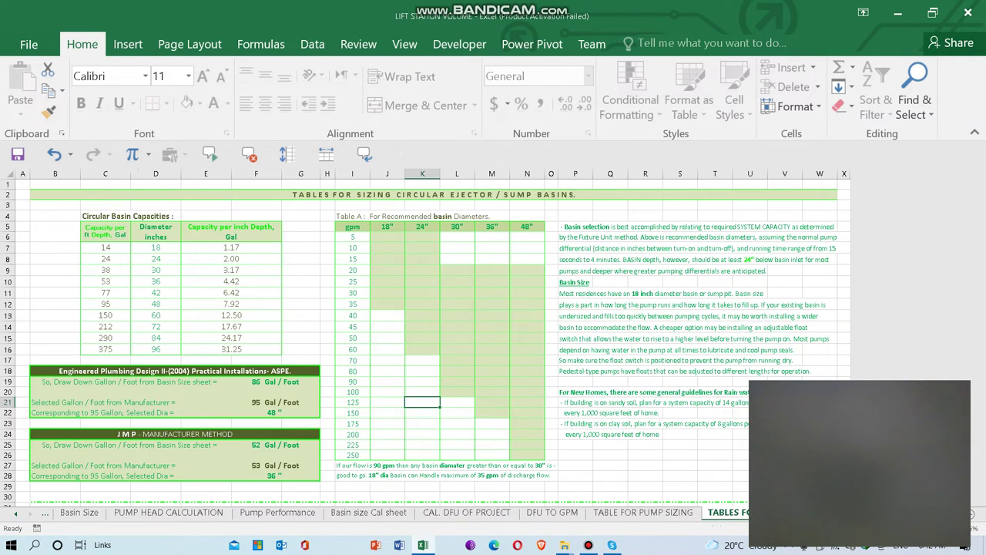
key(ctrl+Page_Down)
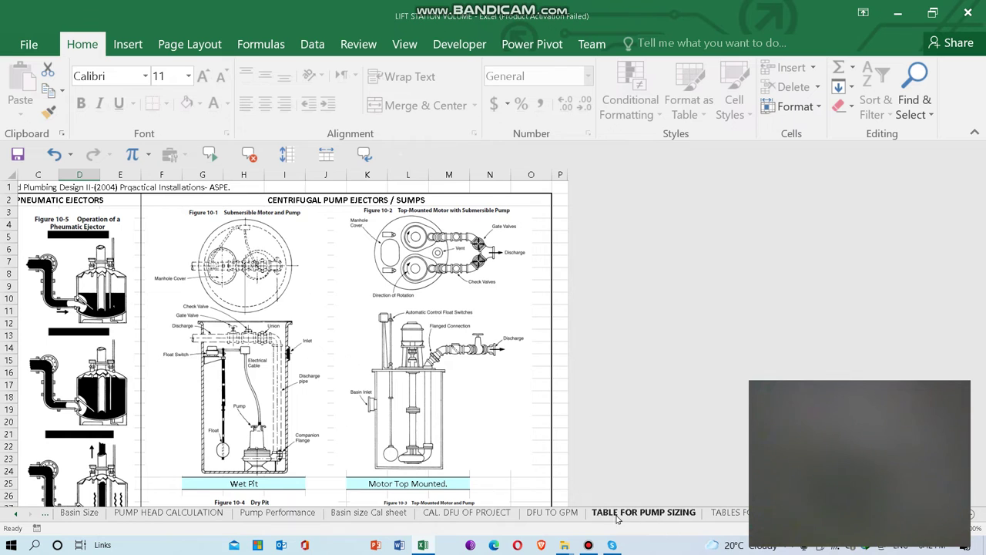
click(644, 512)
click(567, 520)
click(465, 521)
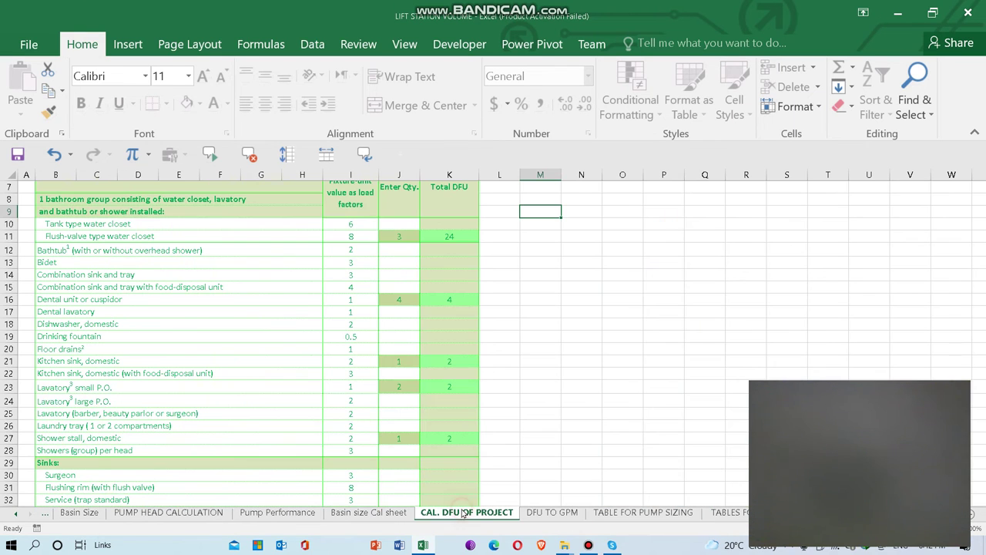
click(398, 514)
click(297, 514)
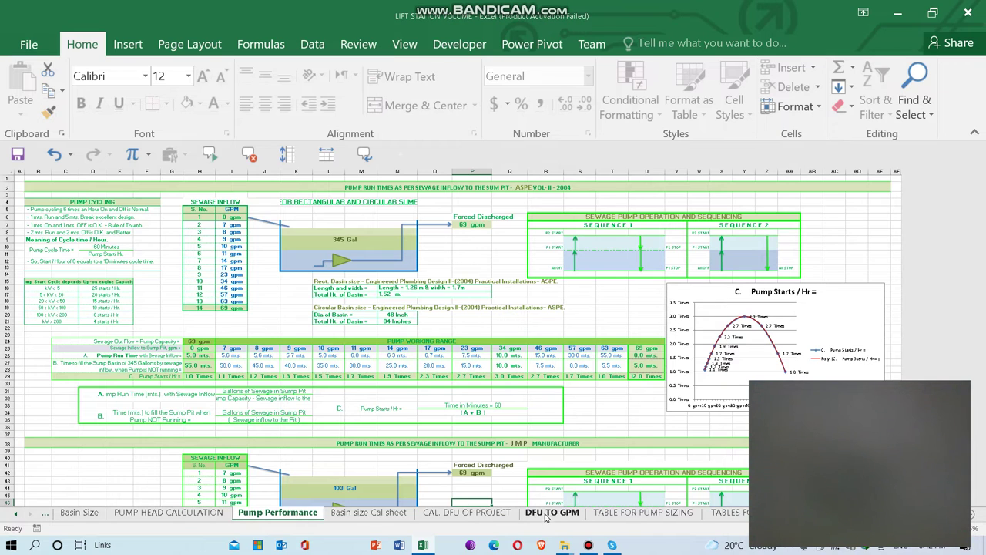
click(546, 515)
click(621, 515)
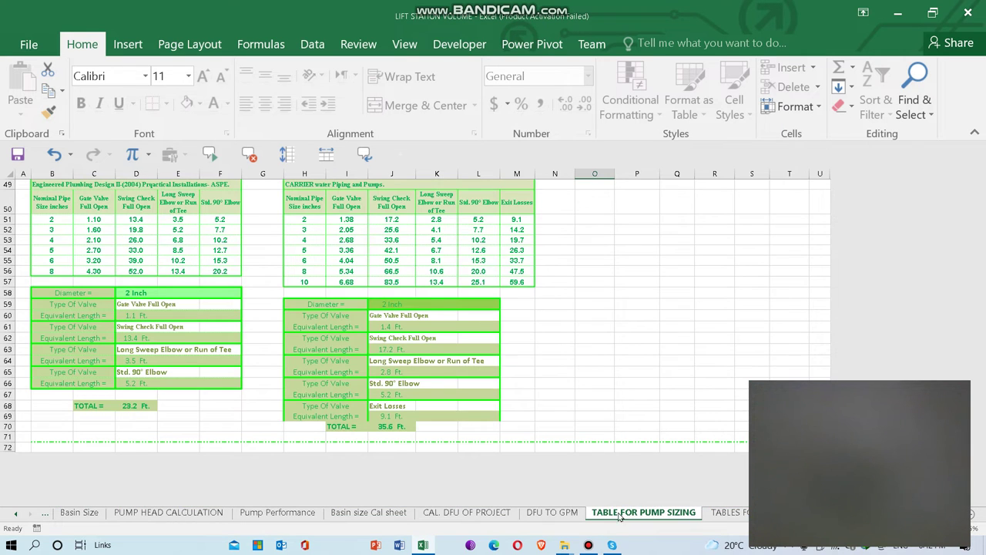
scroll(443, 477, up, 5)
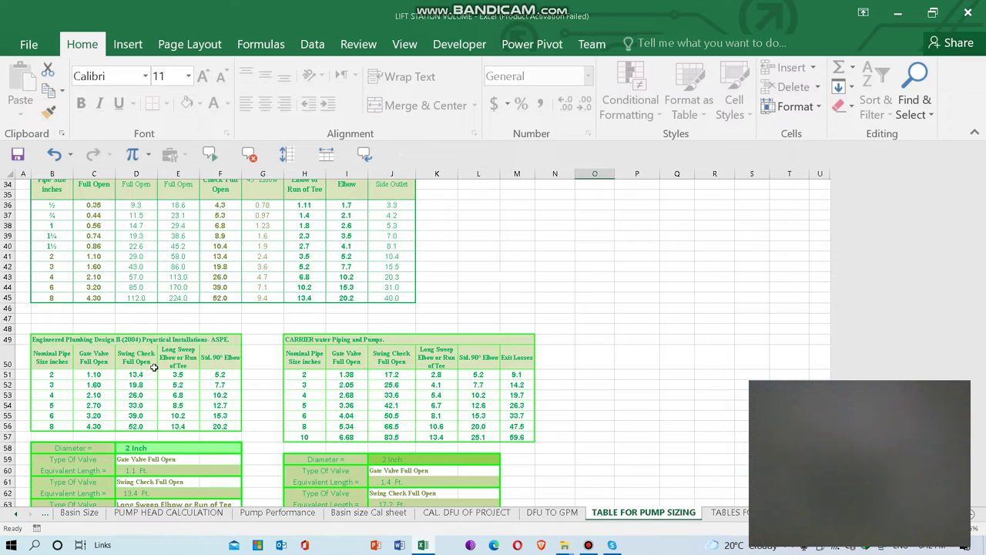
scroll(194, 392, down, 3)
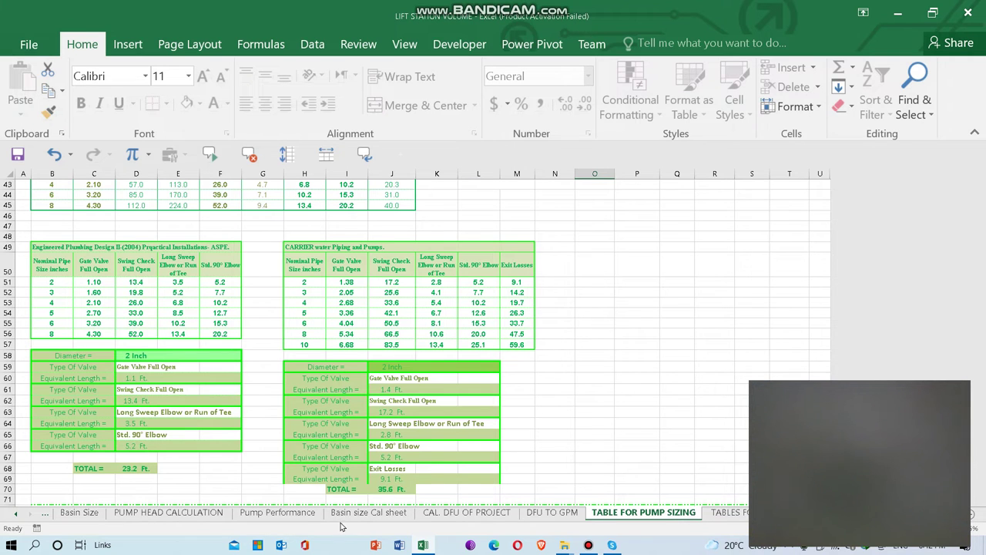
Check the pump efficiency, motor efficiency and safety factor cells and the sewage pump selection row in the PUMP HEAD CALCULATION sheet
click(271, 522)
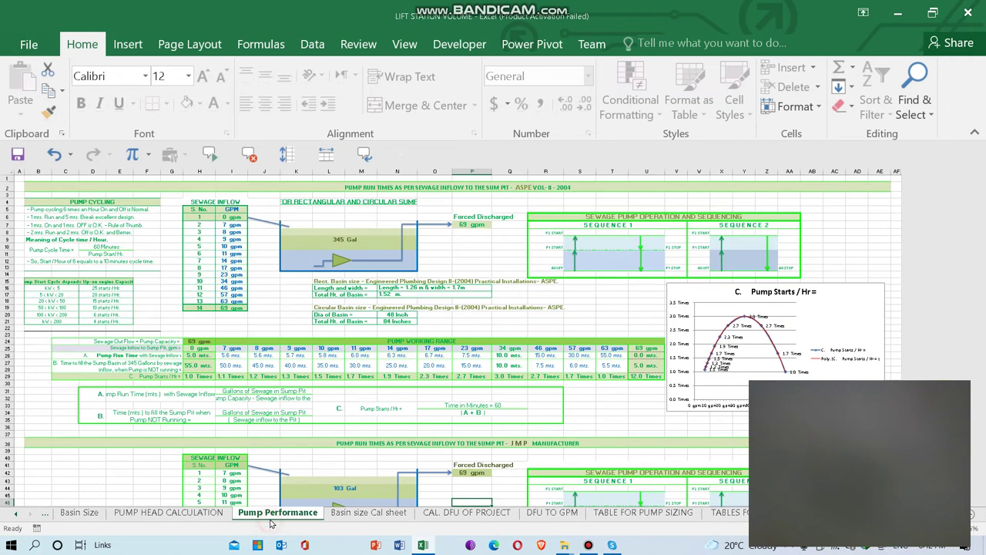
click(175, 512)
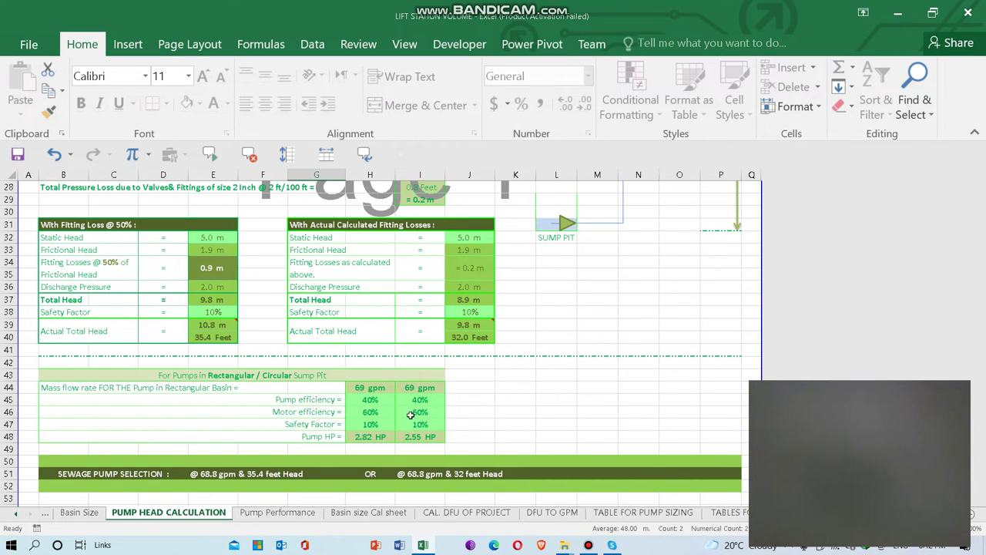
scroll(411, 415, down, 2)
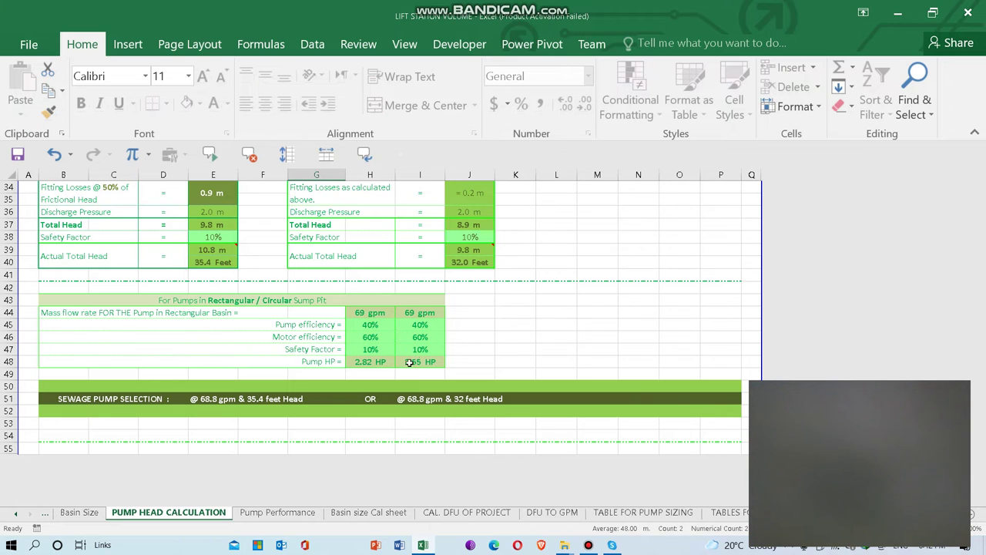
click(385, 325)
click(418, 324)
click(414, 338)
click(411, 351)
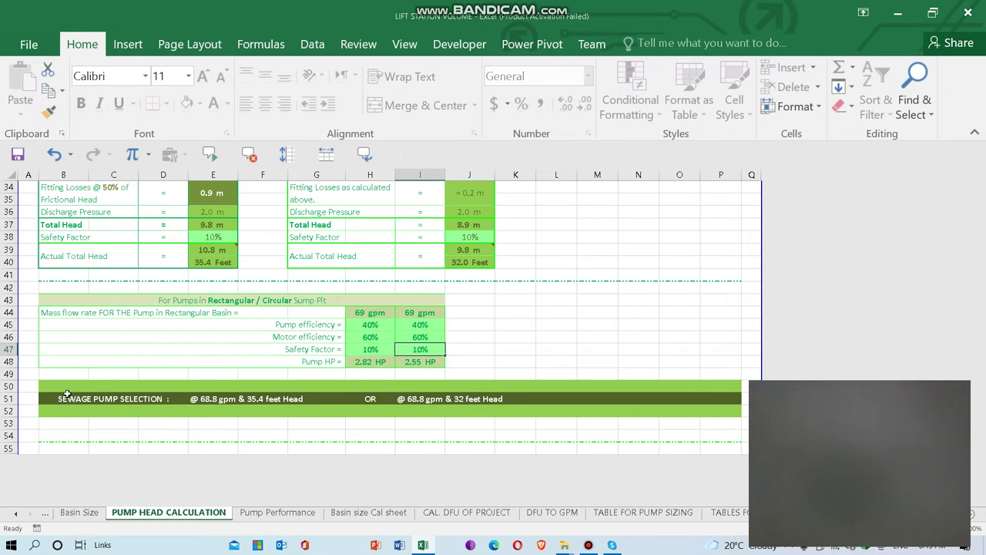
click(74, 398)
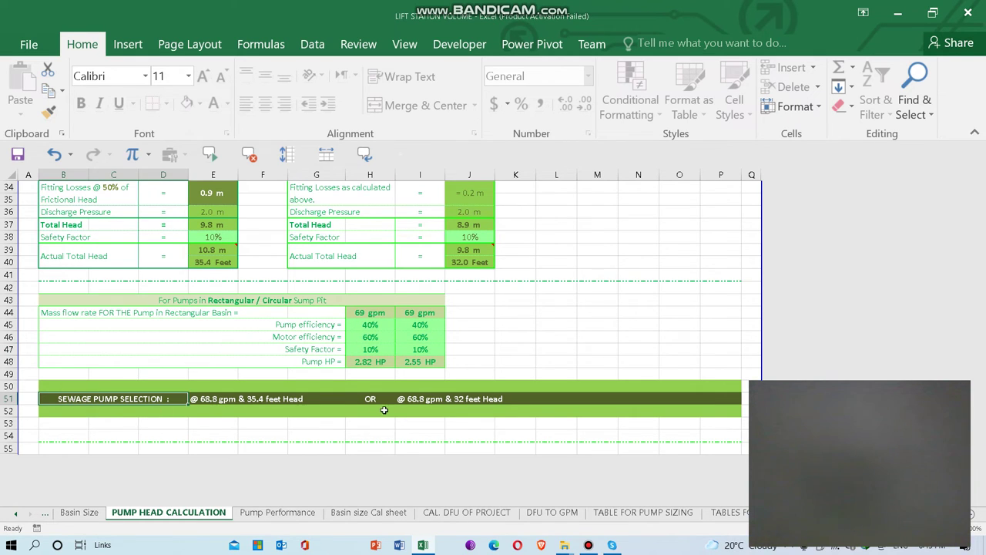
Examine the ASPE sewage inflow list, sump basin diagram and basin sizes in the Pump Performance sheet at a larger zoom
click(285, 514)
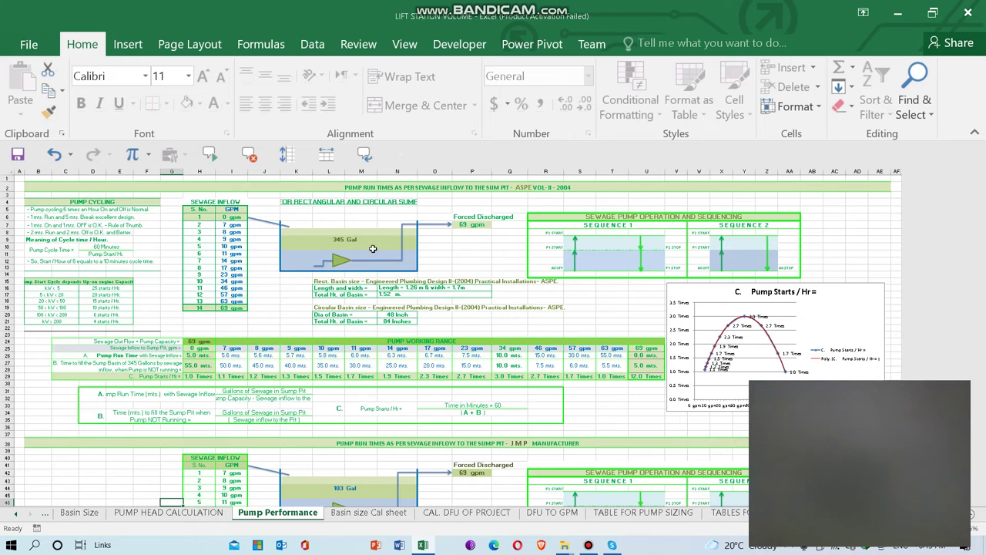
ctrl+scroll(592, 267, up, 1)
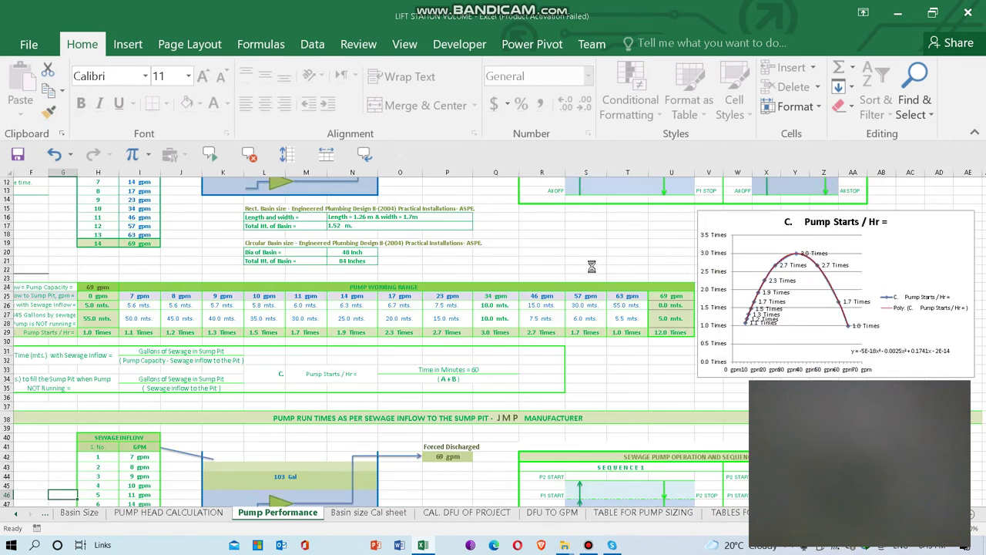
ctrl+scroll(592, 267, up, 1)
scroll(666, 245, up, 5)
scroll(664, 242, up, 3)
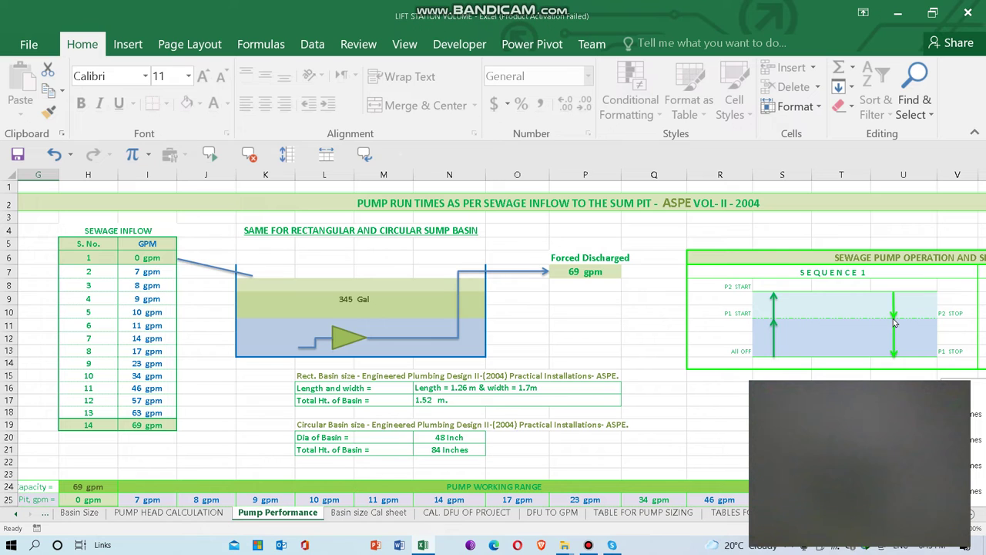
Examine both sequences in the sewage pump operation and sequencing diagram of the ASPE pump run times
click(783, 474)
key(Right)
key(Right)
key(Right)
key(Right)
key(Right)
key(Right)
key(Right)
key(Right)
key(Right)
key(Right)
key(Right)
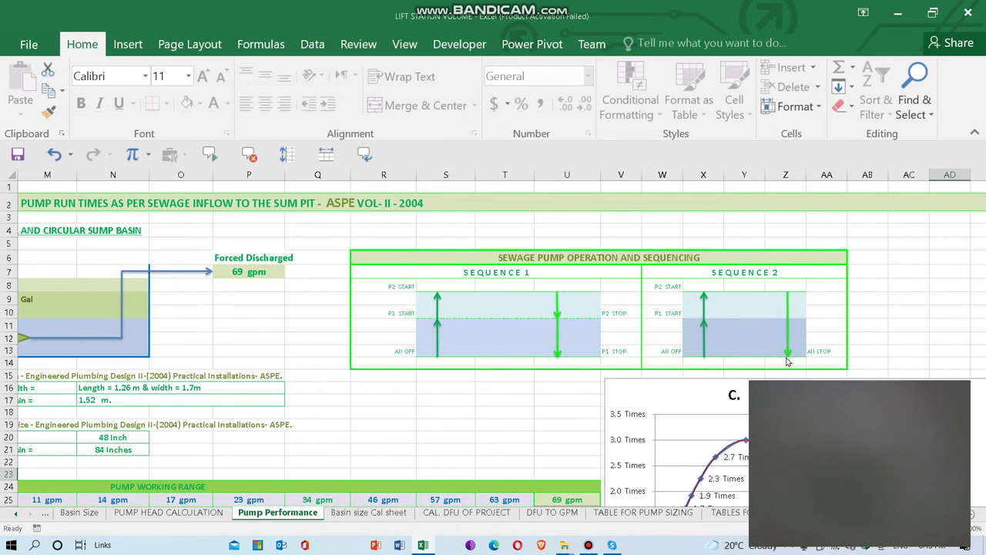
Review the pump cycling rules, cycle time formula and pump start cycle table beside the sewage inflow list
key(Left)
key(Left)
key(Left)
key(Left)
key(Left)
key(Left)
key(Left)
key(Left)
key(Left)
key(Left)
key(Left)
key(Left)
key(Left)
key(Left)
key(Left)
key(Left)
key(Left)
key(Left)
key(Left)
key(Left)
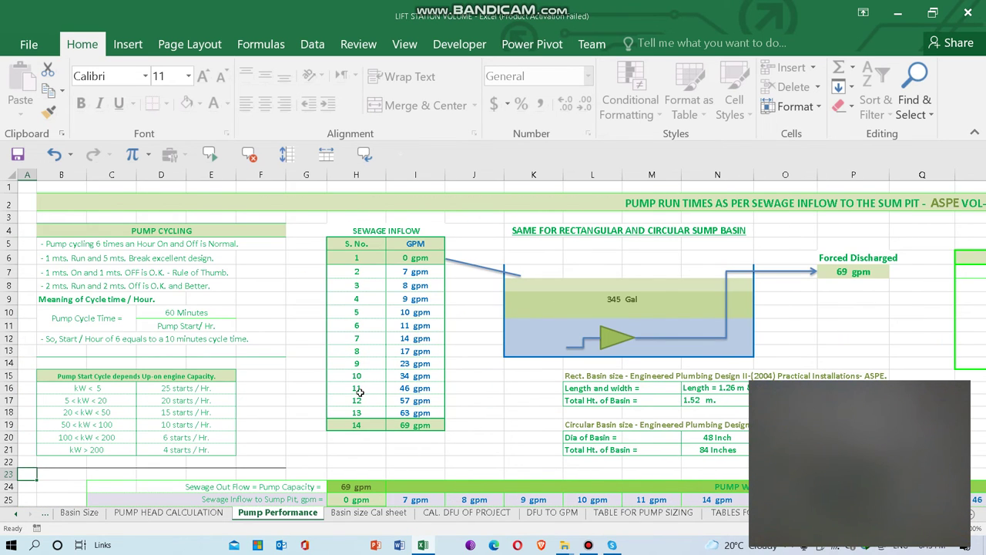
Examine the JMP manufacturer pump run times, including the pump working range table and its Pump Starts / Hr chart
scroll(351, 364, down, 10)
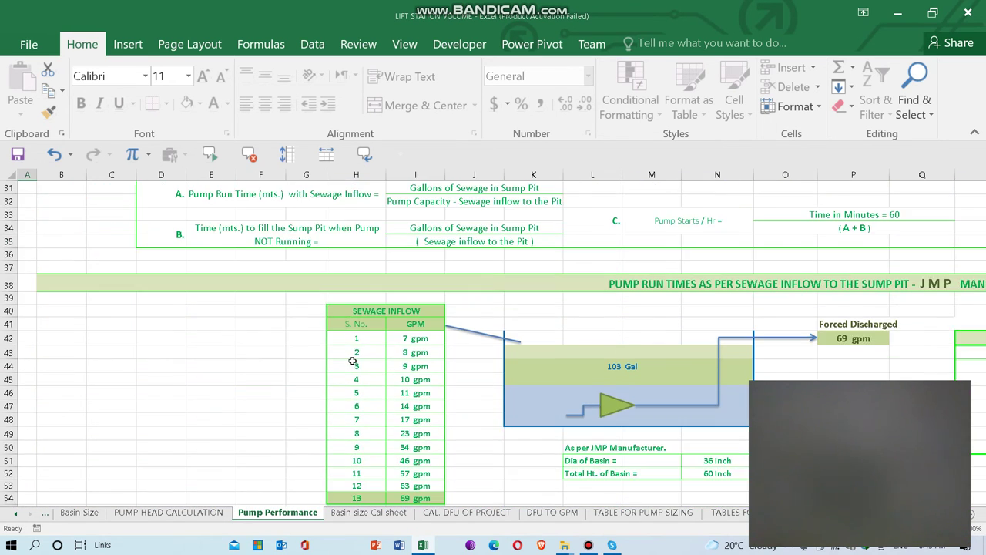
scroll(544, 476, up, 3)
key(Right)
key(Right)
key(Right)
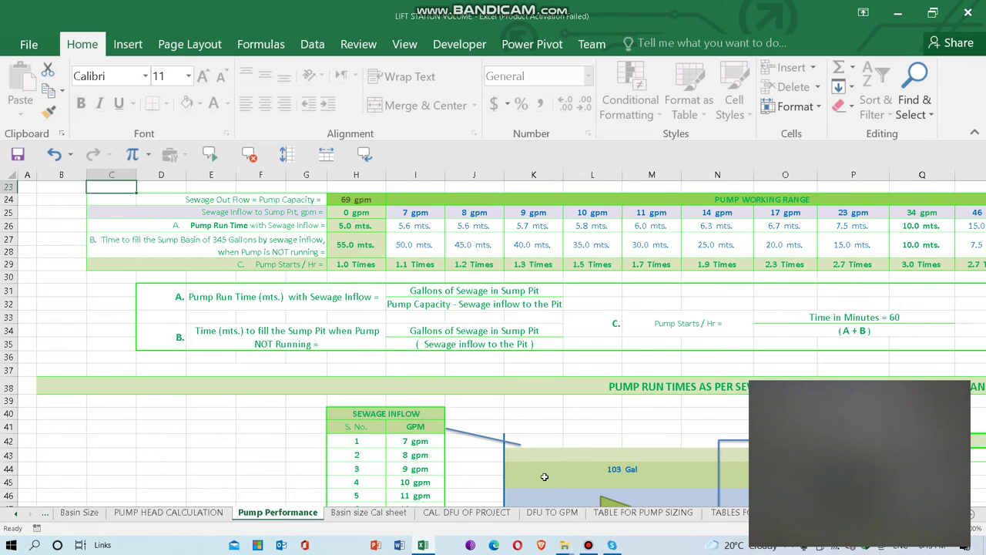
key(Right)
key(Right)
key(Right)
key(Right)
key(Right)
key(Right)
key(Right)
key(Right)
key(Right)
key(Right)
key(Right)
key(Right)
key(Right)
key(Right)
key(Right)
key(Right)
key(Right)
key(Right)
key(Right)
key(Right)
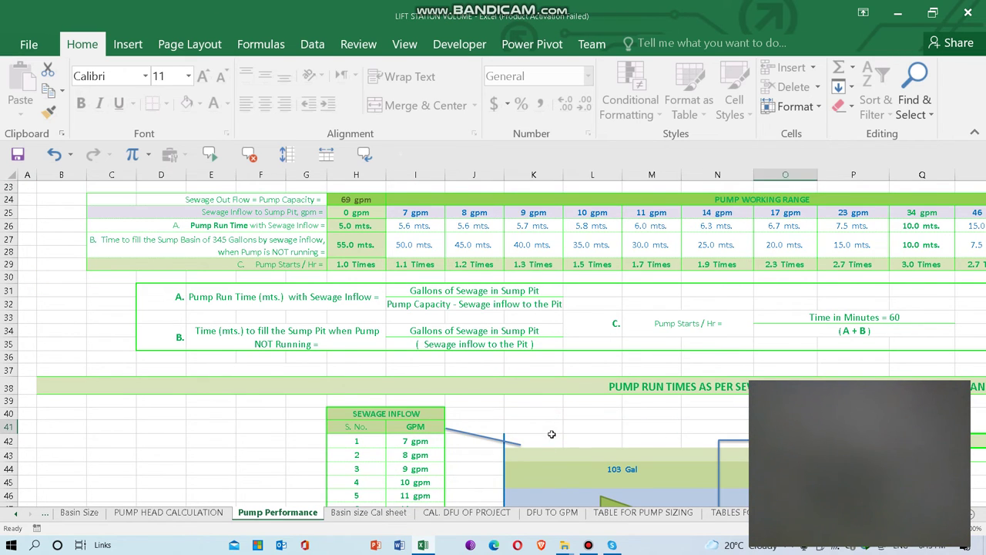
scroll(549, 431, down, 5)
scroll(550, 414, down, 4)
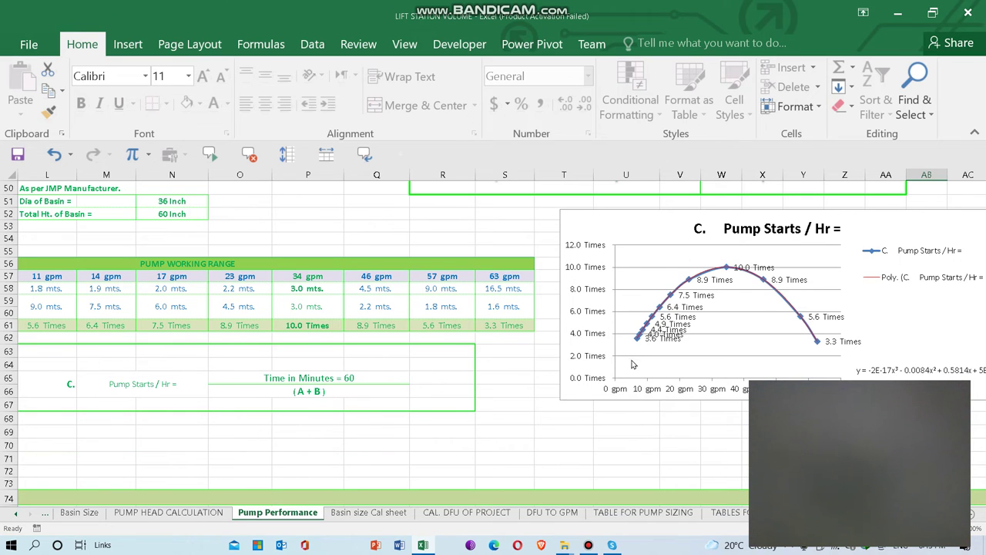
mouse_move(641, 344)
scroll(644, 346, up, 1)
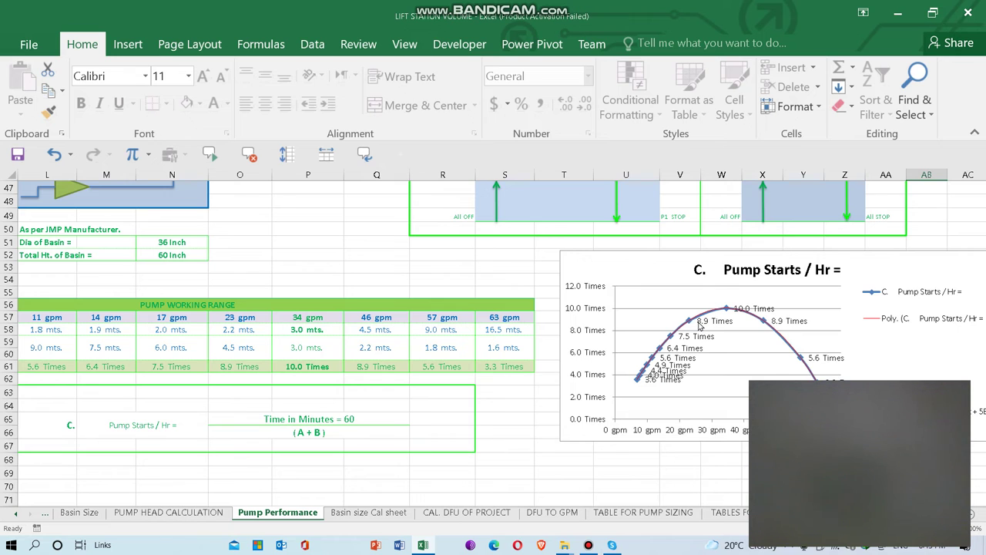
Review the run time, fill time and pump starts per hour in the ASPE pump working range table, focusing on the 34 gpm inflow column
scroll(651, 360, up, 15)
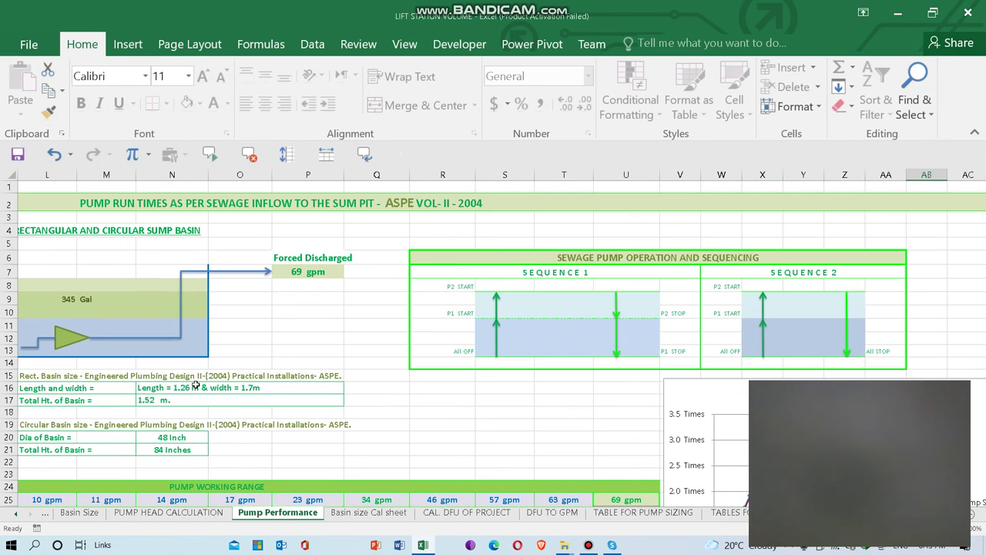
click(555, 429)
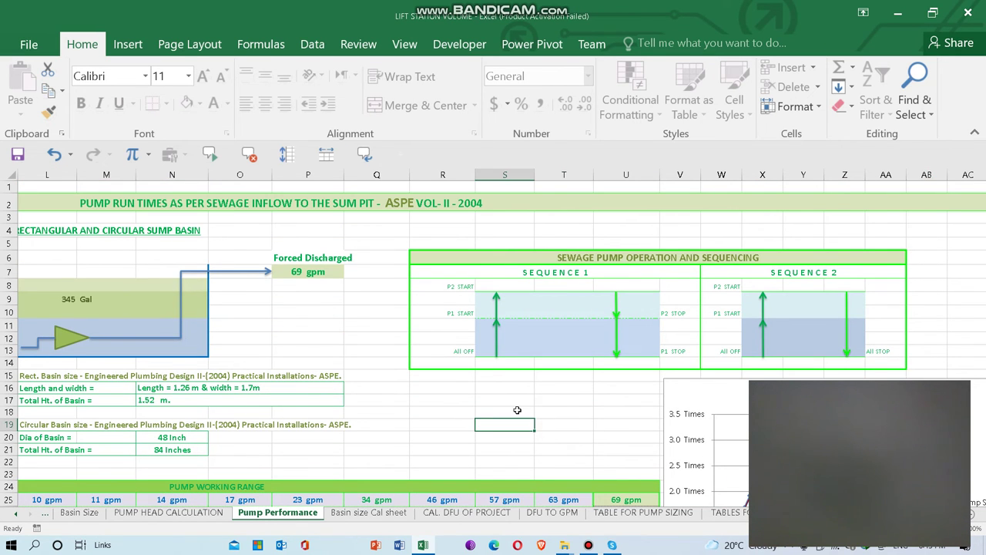
key(Home)
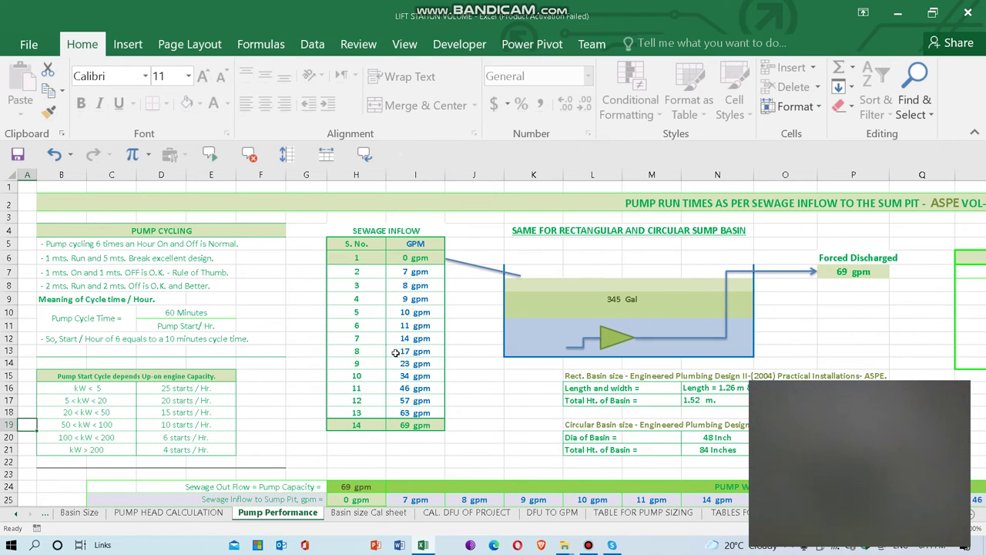
scroll(395, 355, down, 6)
key(Right)
key(Right)
key(Right)
key(Right)
key(Right)
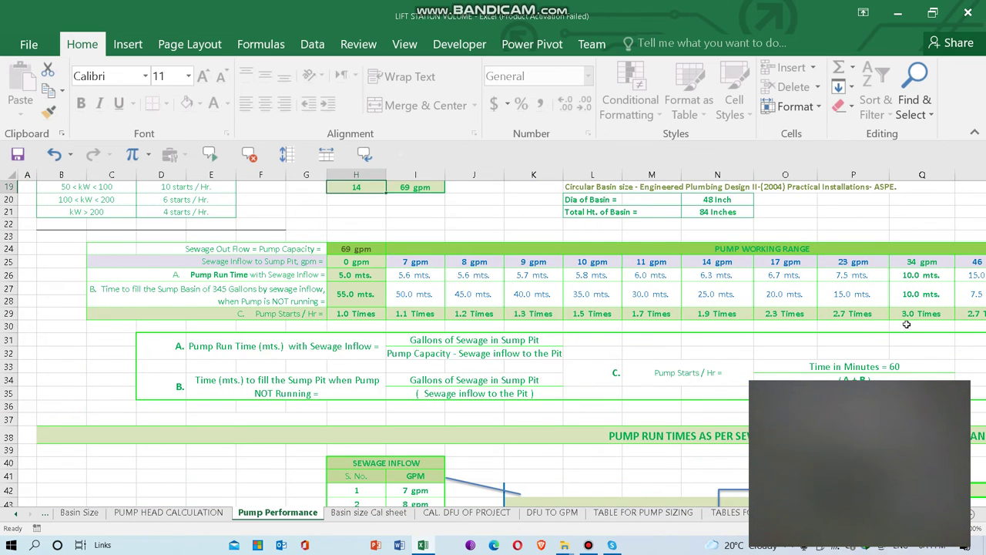
click(912, 314)
key(Right)
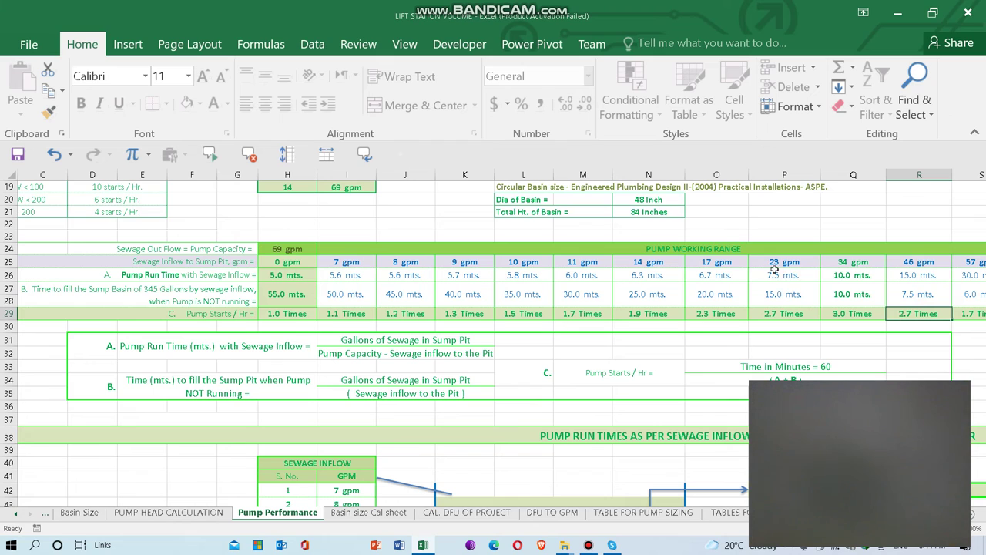
click(834, 315)
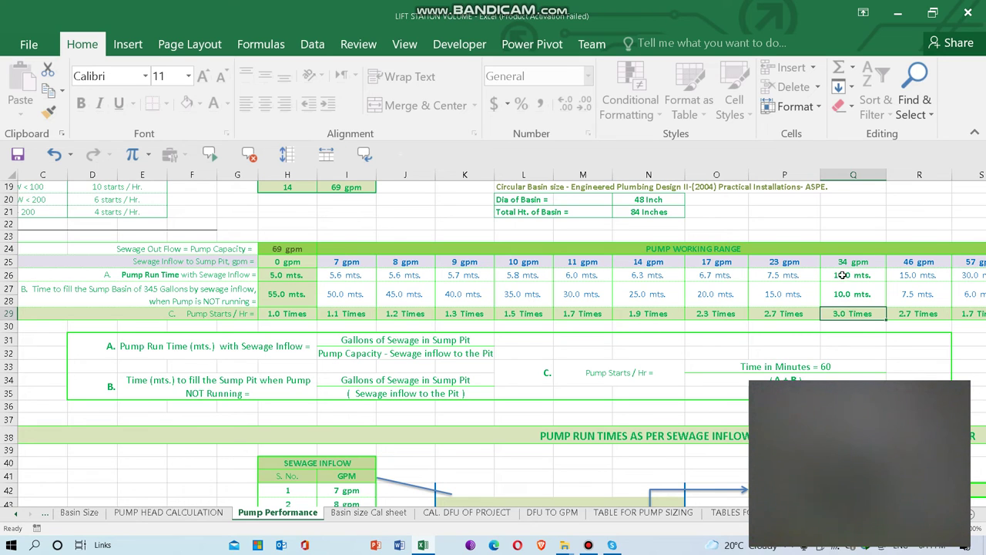
Examine the ASPE Pump Starts / Hr chart beyond the end of the pump working range table
key(Right)
key(Right)
key(Right)
key(Right)
key(Right)
key(Right)
key(Right)
key(Right)
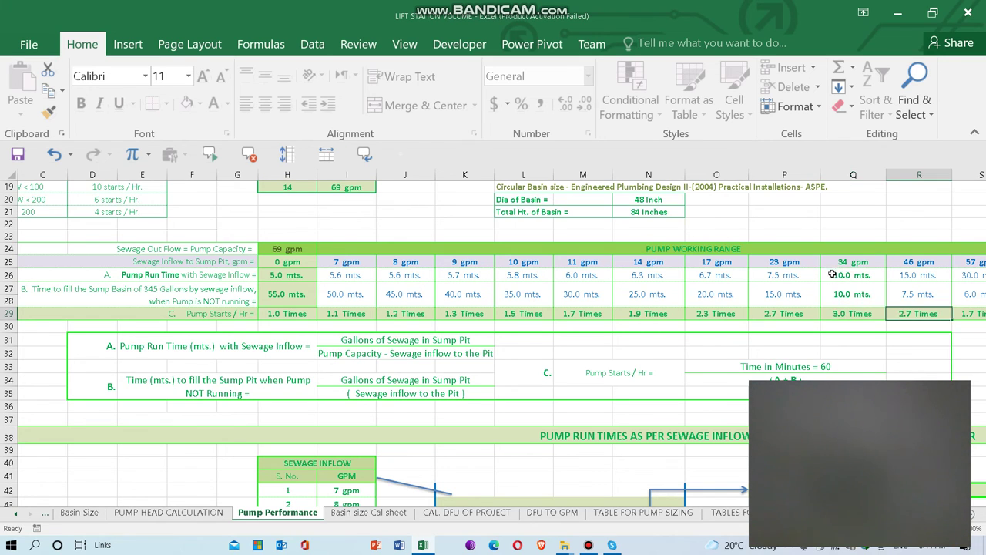
key(Right)
key(Right)
key(Right)
key(Right)
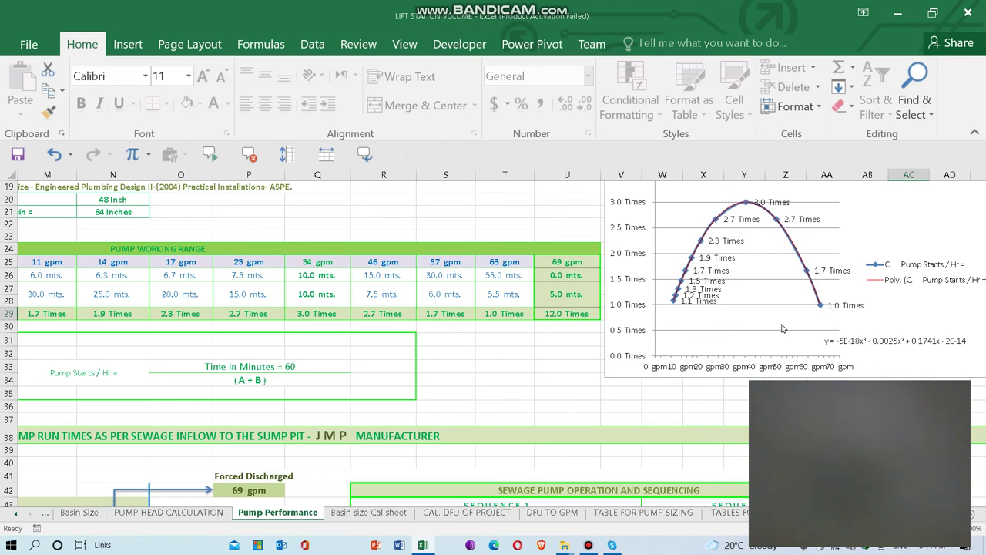
Look through the Basin size Cal sheet, CAL. DFU OF PROJECT and DFU TO GPM sheets
click(371, 513)
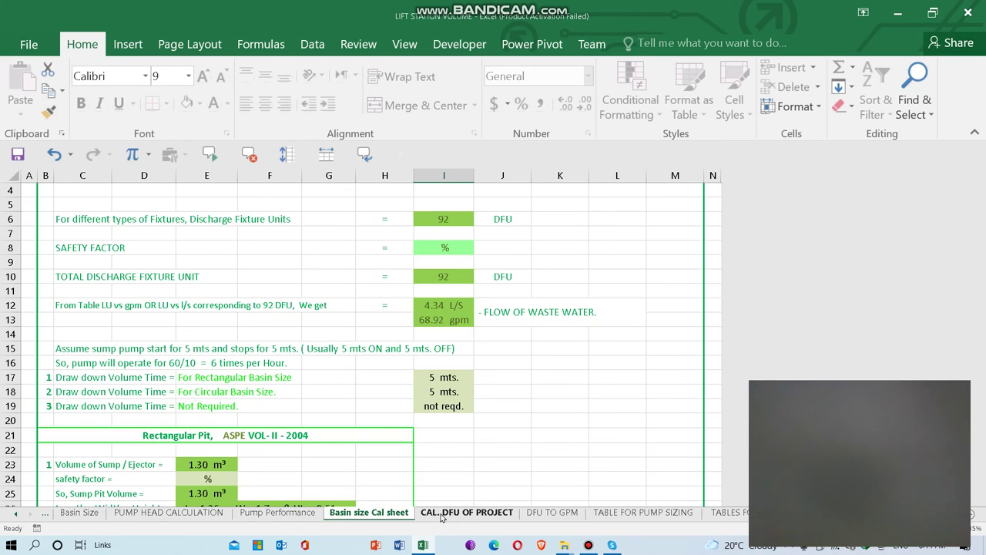
click(444, 513)
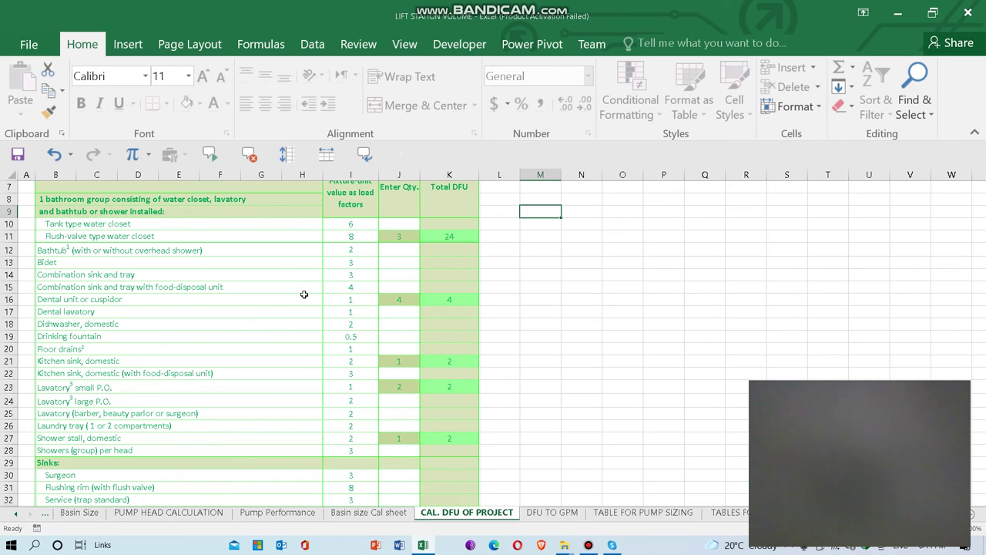
click(553, 514)
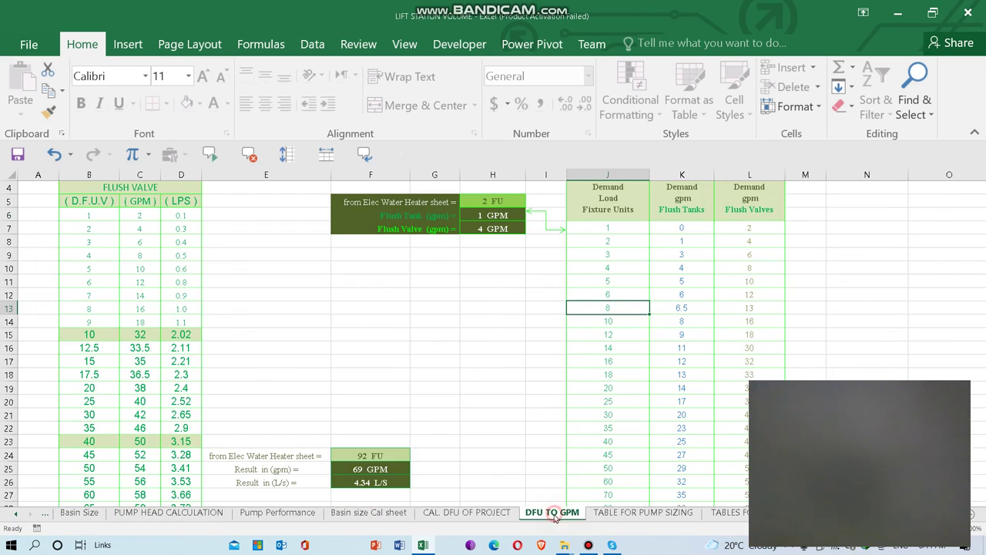
Check the gate valve and swing check entries of the CARRIER equivalent length table in the TABLE FOR PUMP SIZING sheet
click(609, 518)
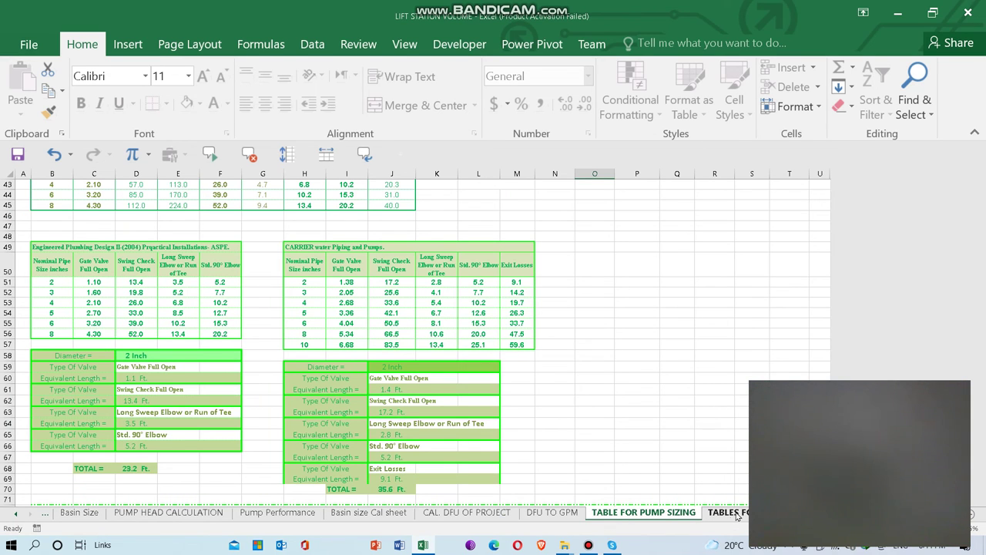
click(382, 379)
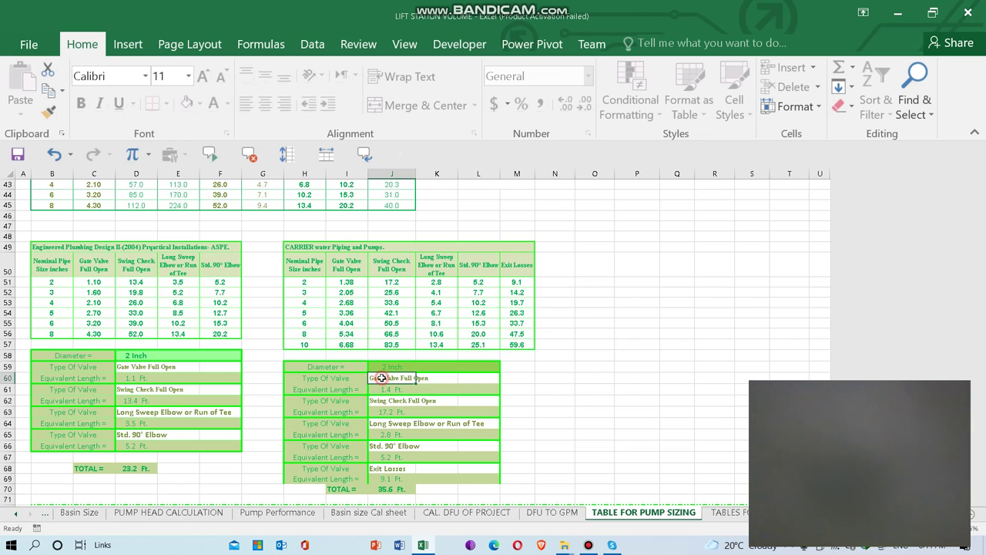
click(430, 381)
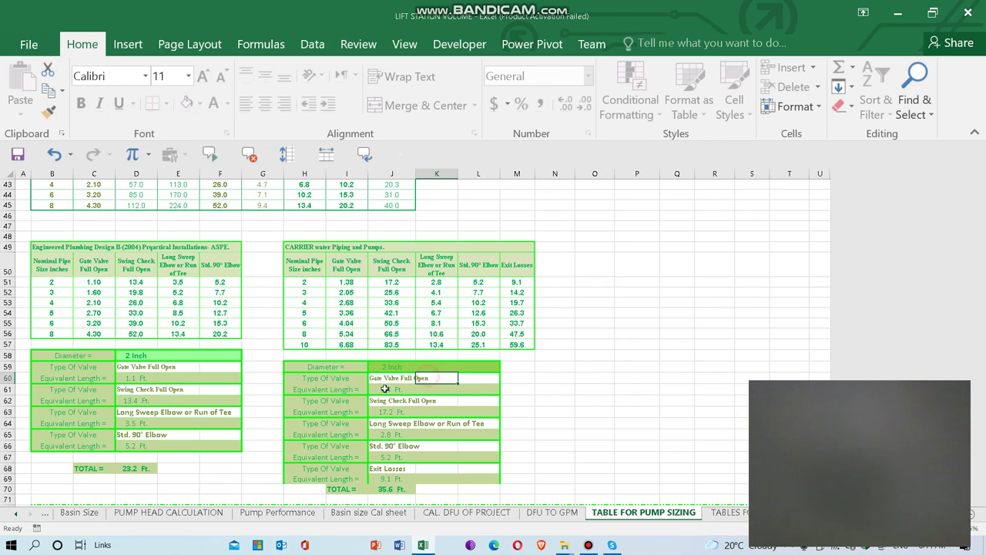
click(376, 400)
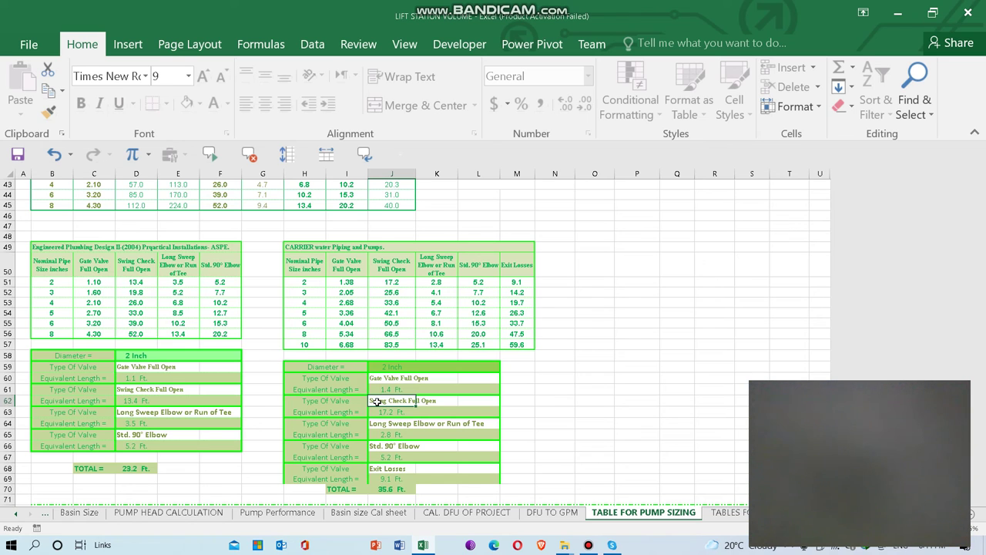
Revisit the PUMP HEAD CALCULATION sheet and review the circular and rectangular basin calculations in the Basin Size sheet
click(154, 512)
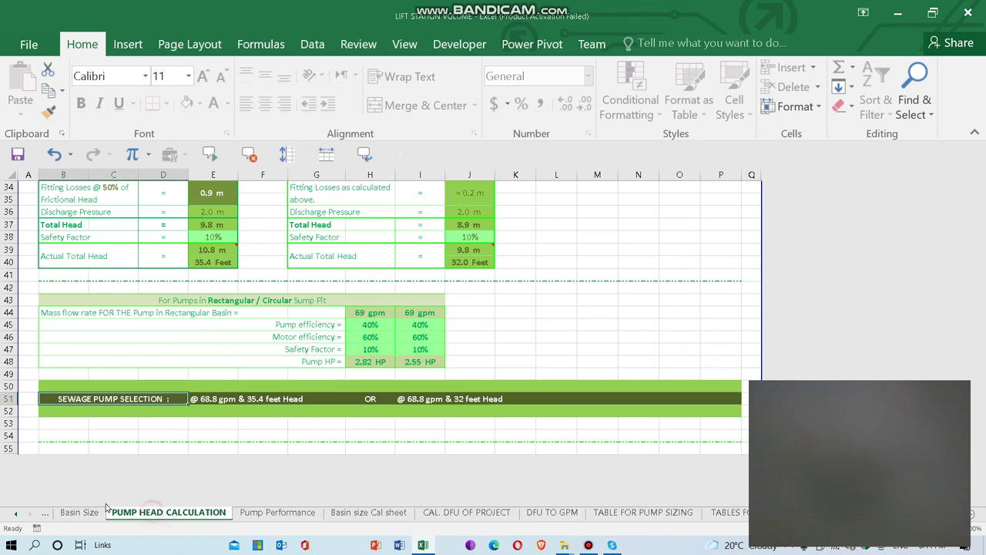
click(77, 512)
scroll(86, 458, down, 8)
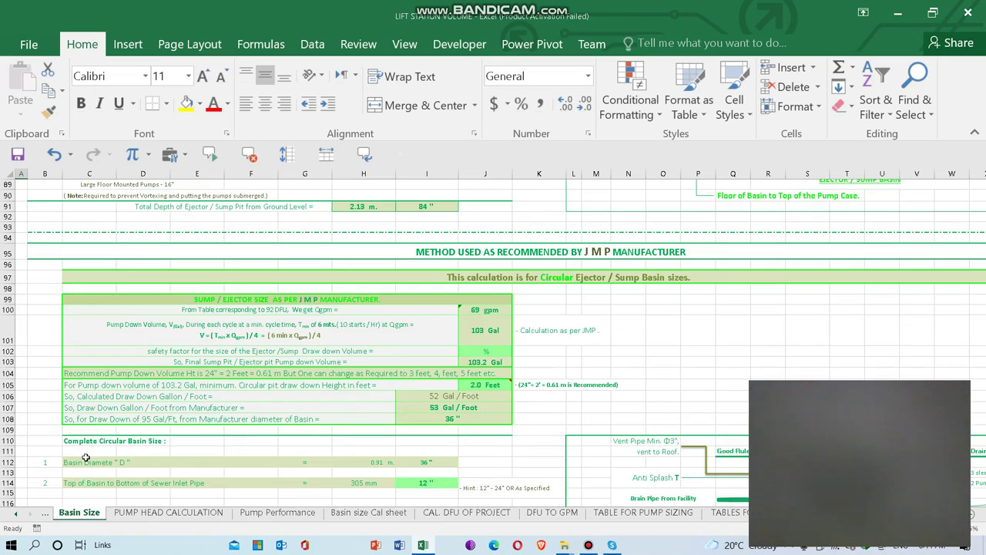
scroll(85, 458, up, 5)
scroll(86, 457, up, 20)
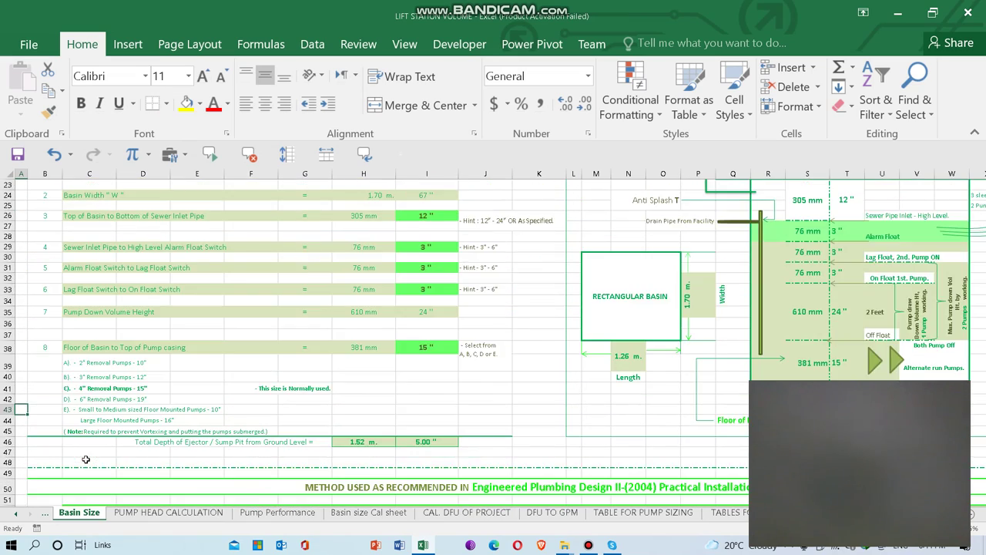
scroll(86, 459, up, 1)
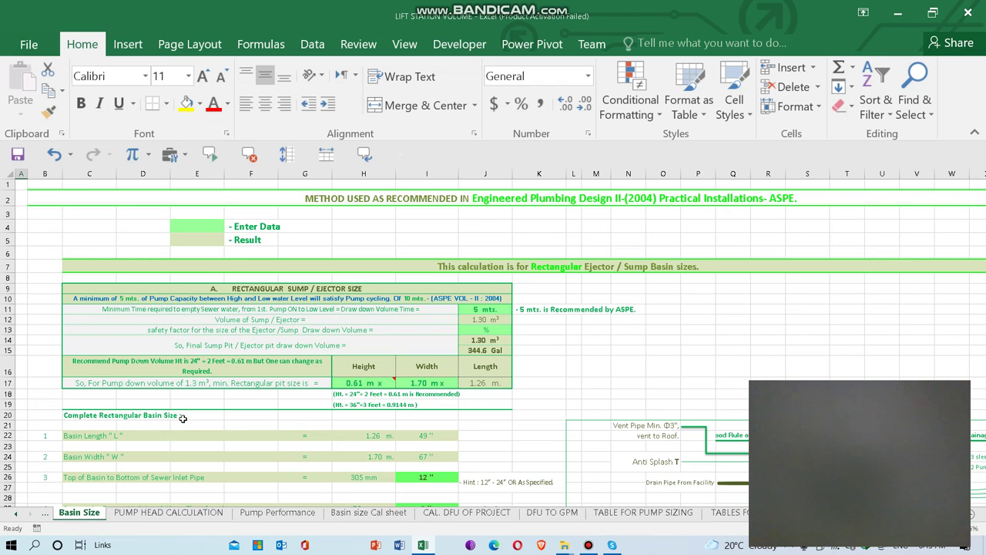
click(588, 545)
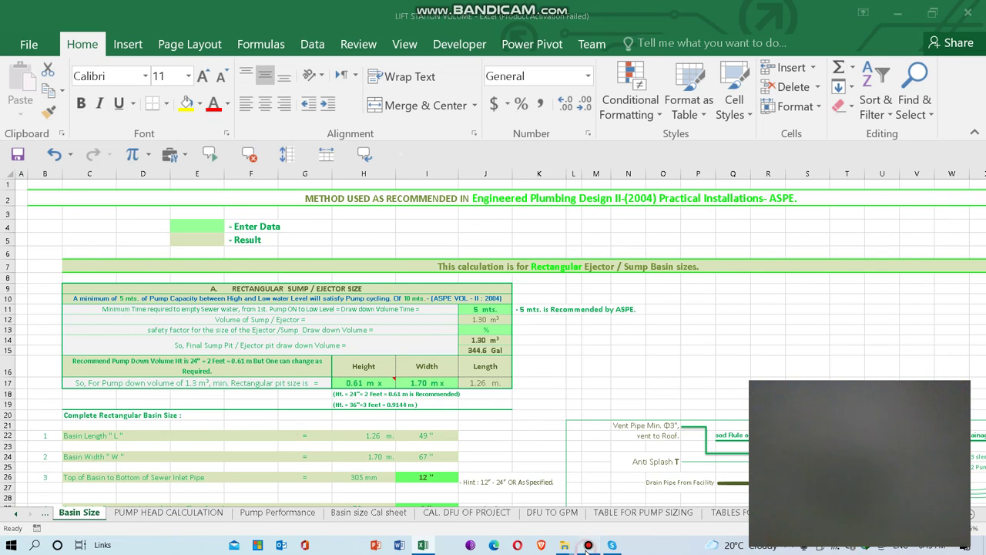